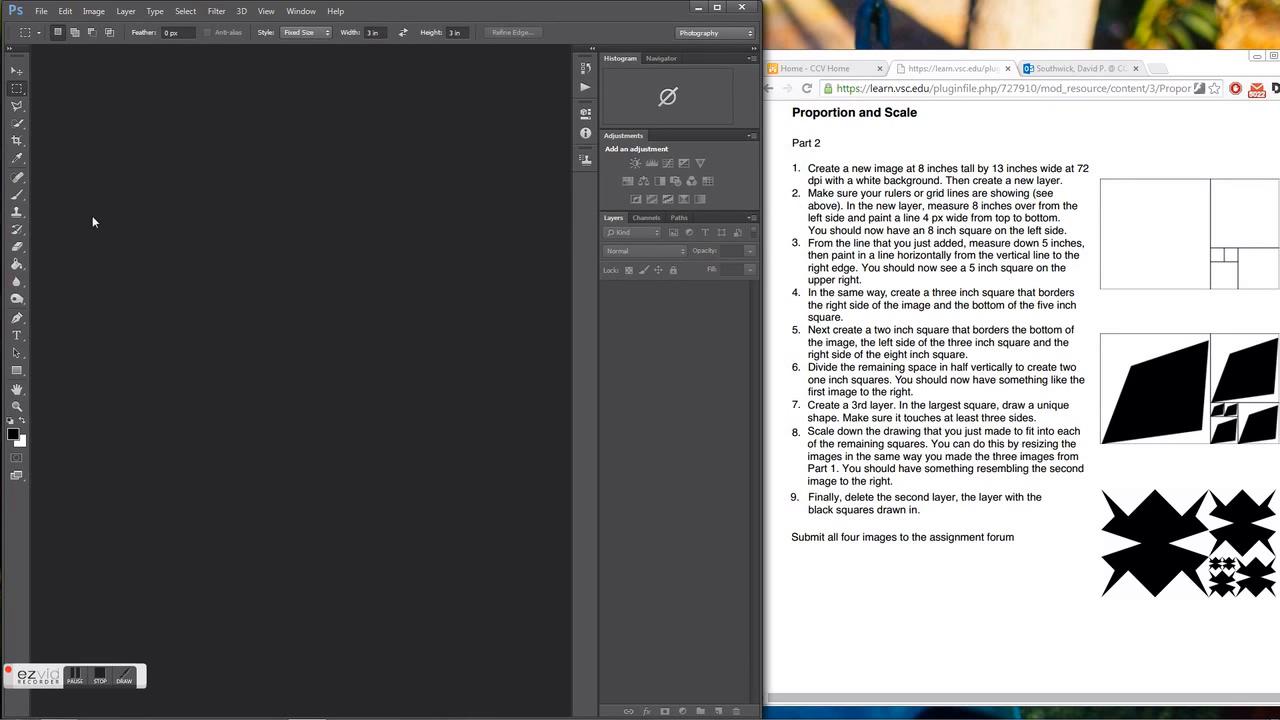
Create a new 13 by 8 inch document at 72 pixels/inch with a white background.
left_click(42, 11)
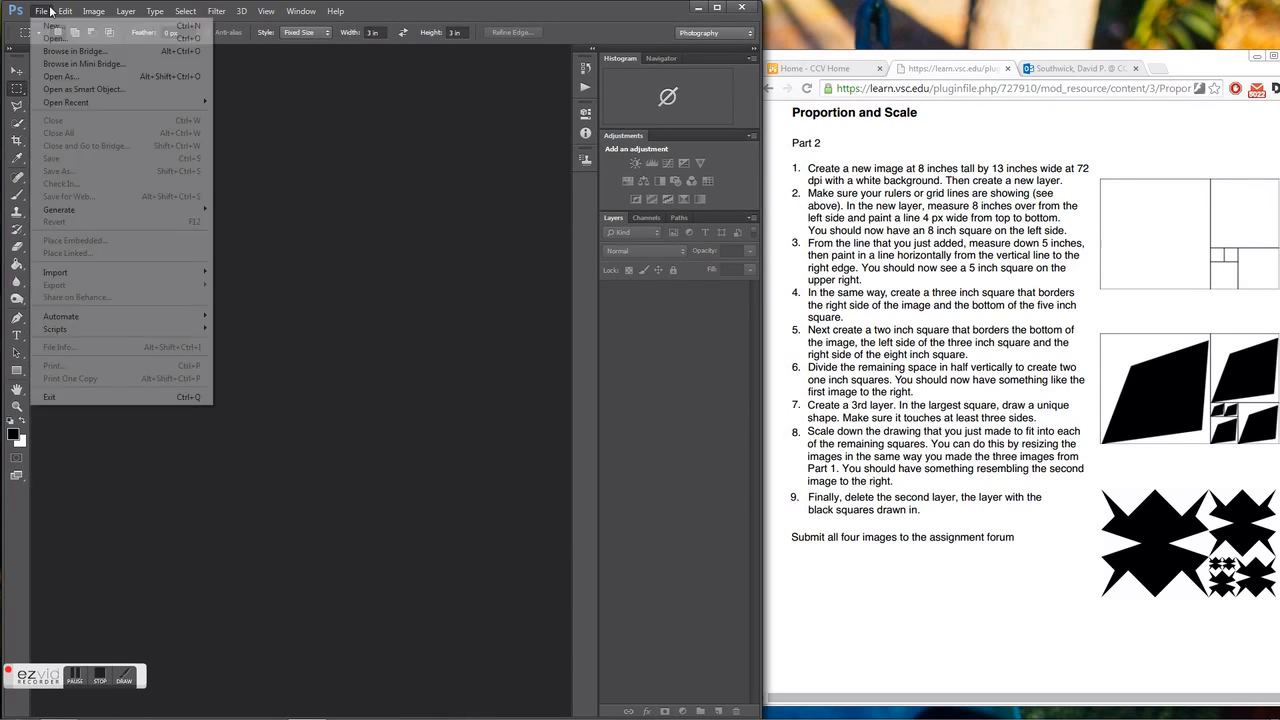
left_click(50, 23)
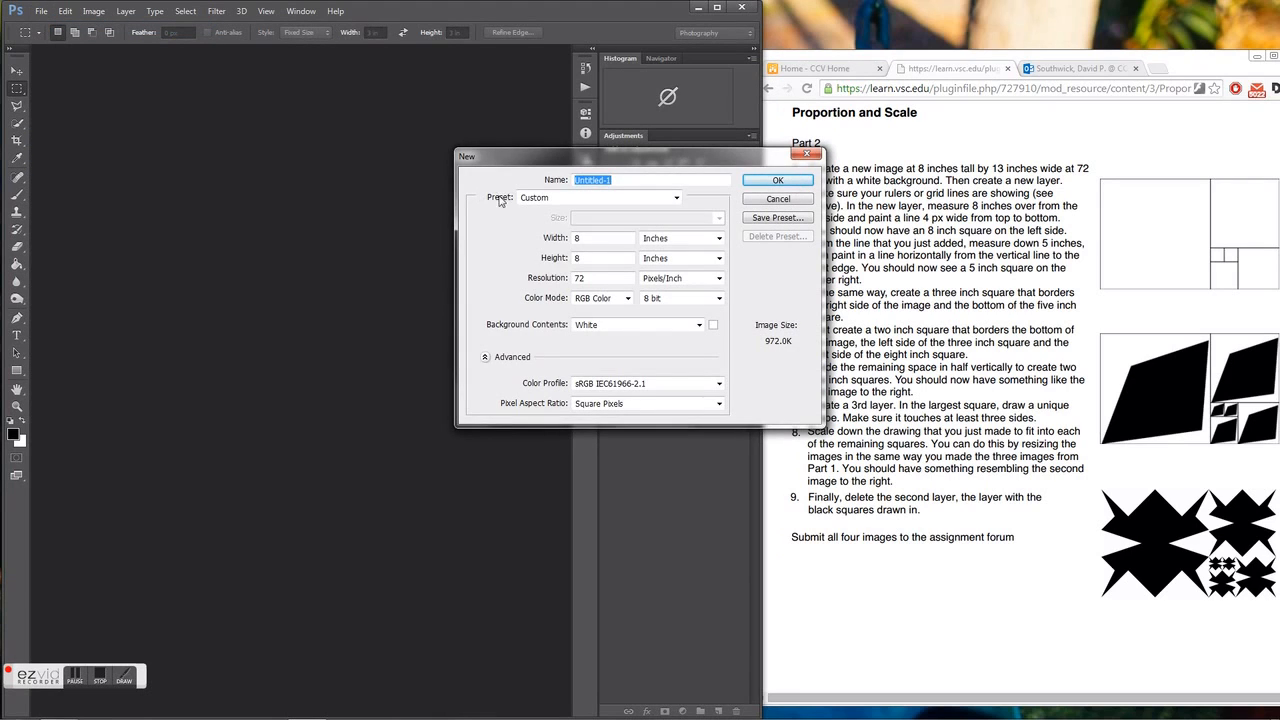
left_click(583, 258)
left_click_drag(587, 239, 558, 239)
type("13")
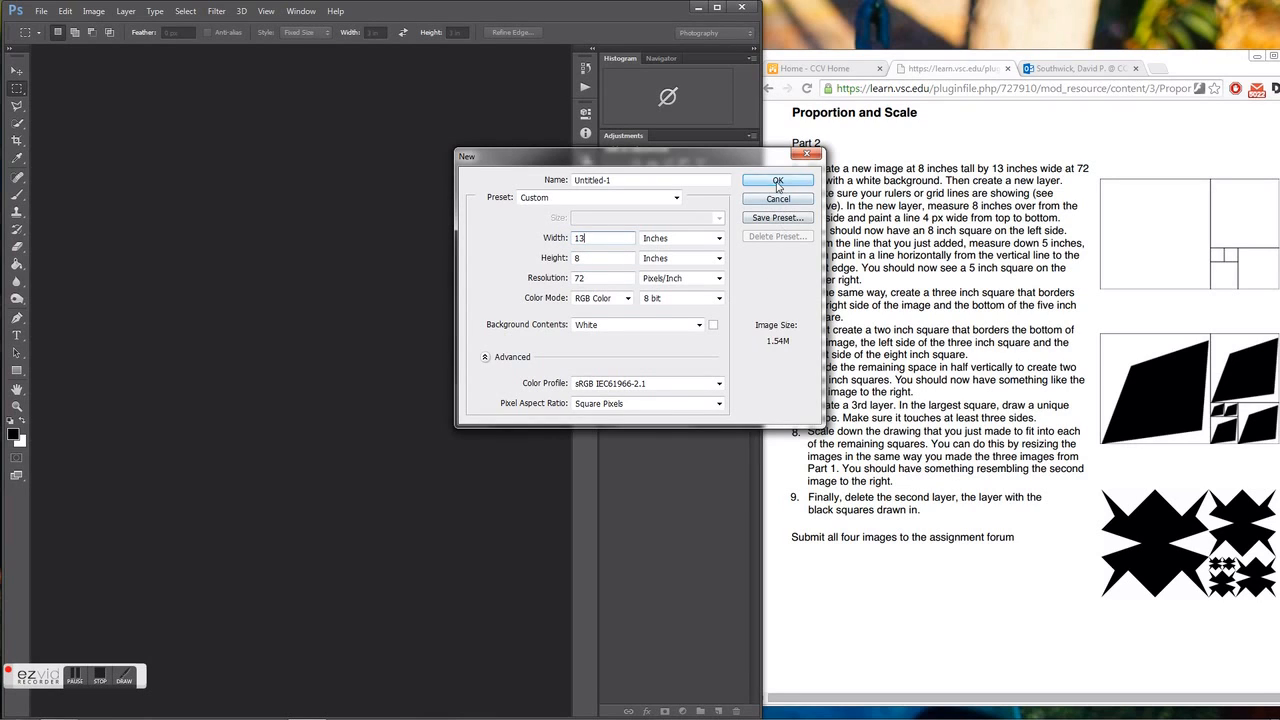
left_click(777, 183)
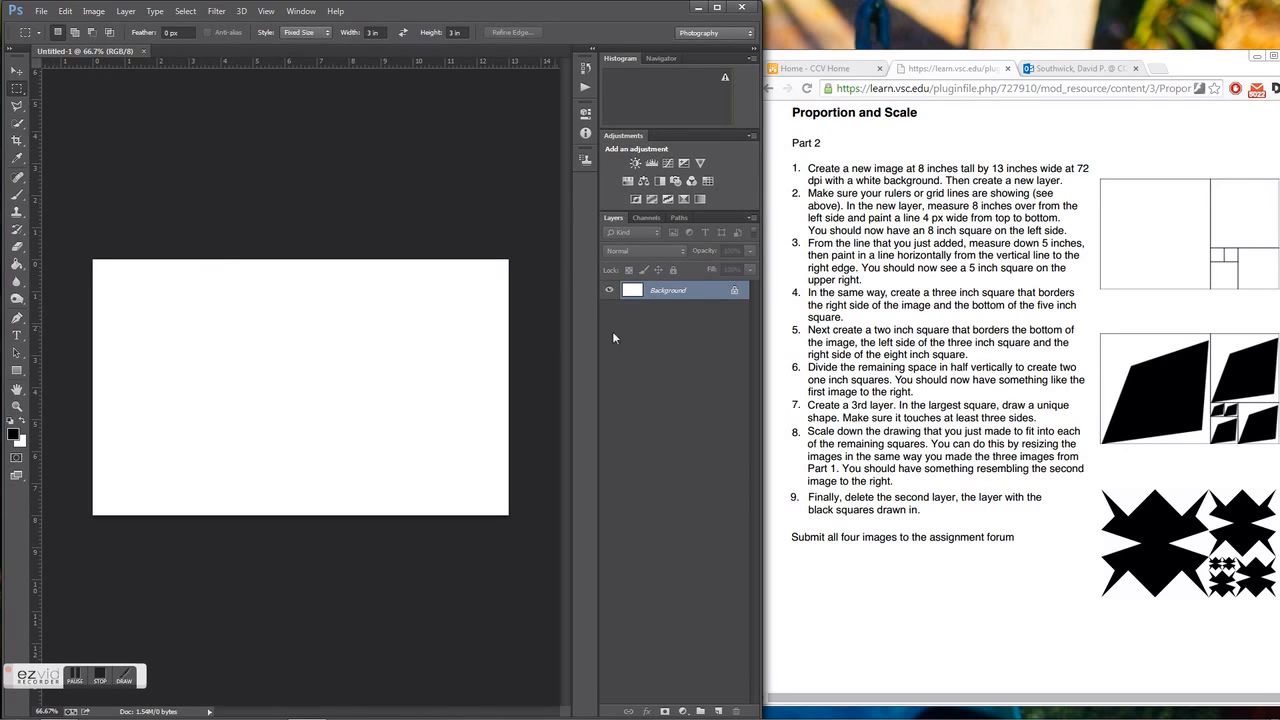
Add a new layer and paint a 4 px black vertical line from top to bottom, 8 inches from the image's left edge.
left_click(718, 711)
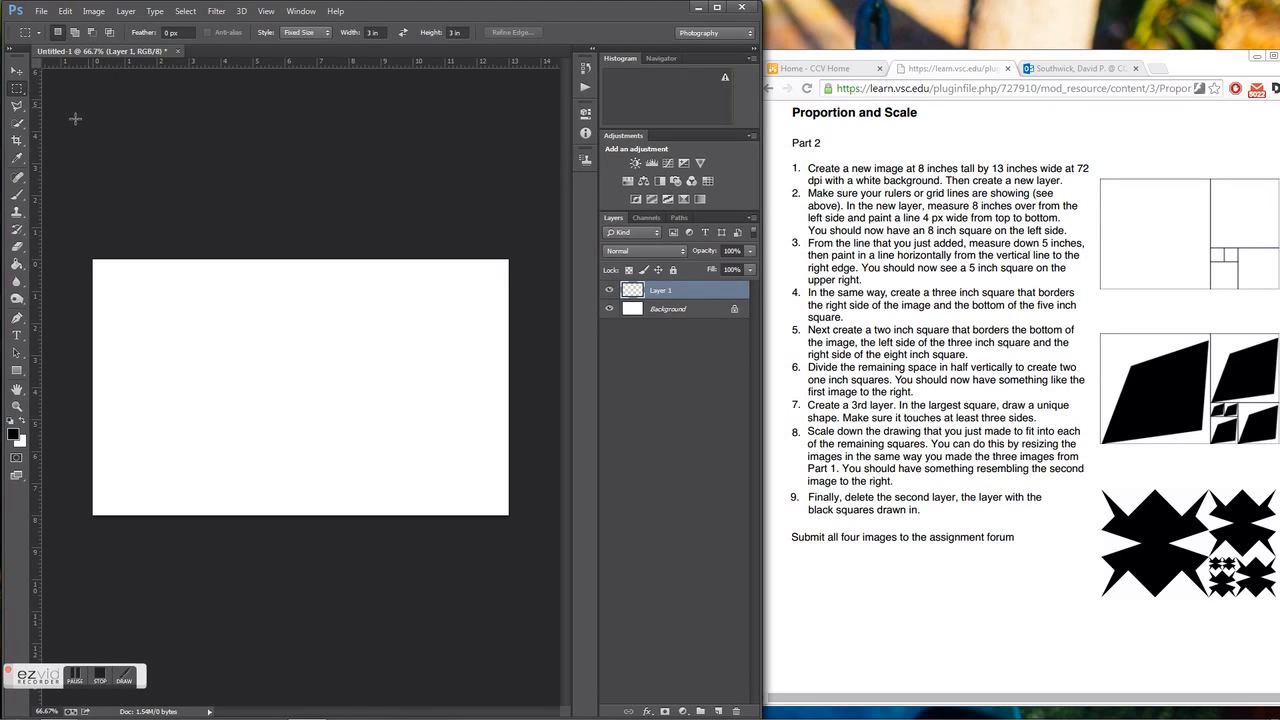
left_click(20, 196)
left_click(72, 34)
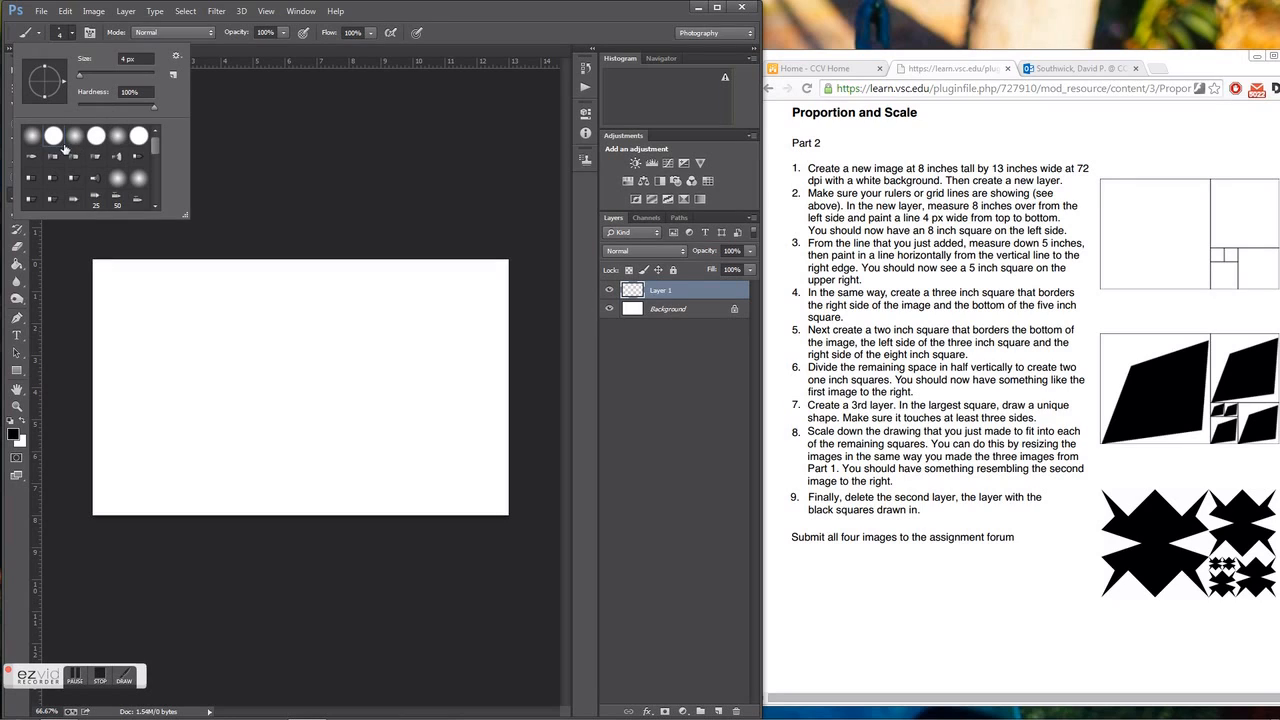
left_click(252, 116)
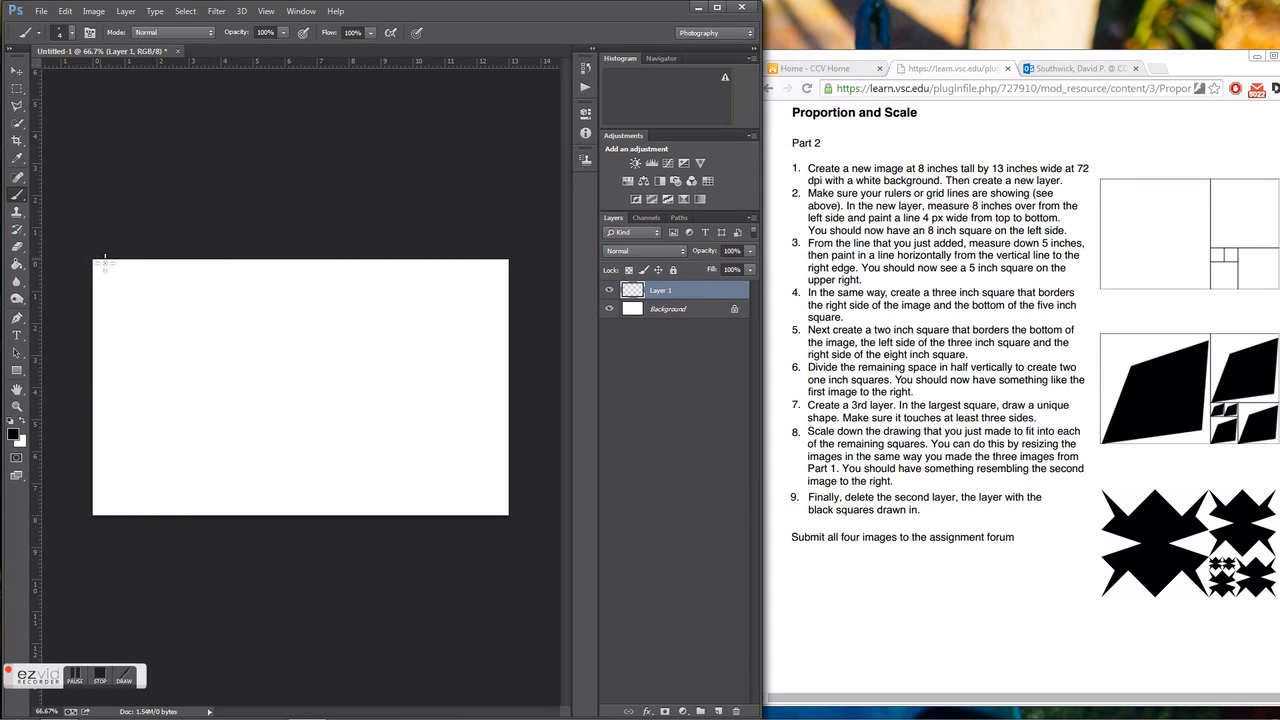
left_click(354, 261)
left_click(352, 516, "shift")
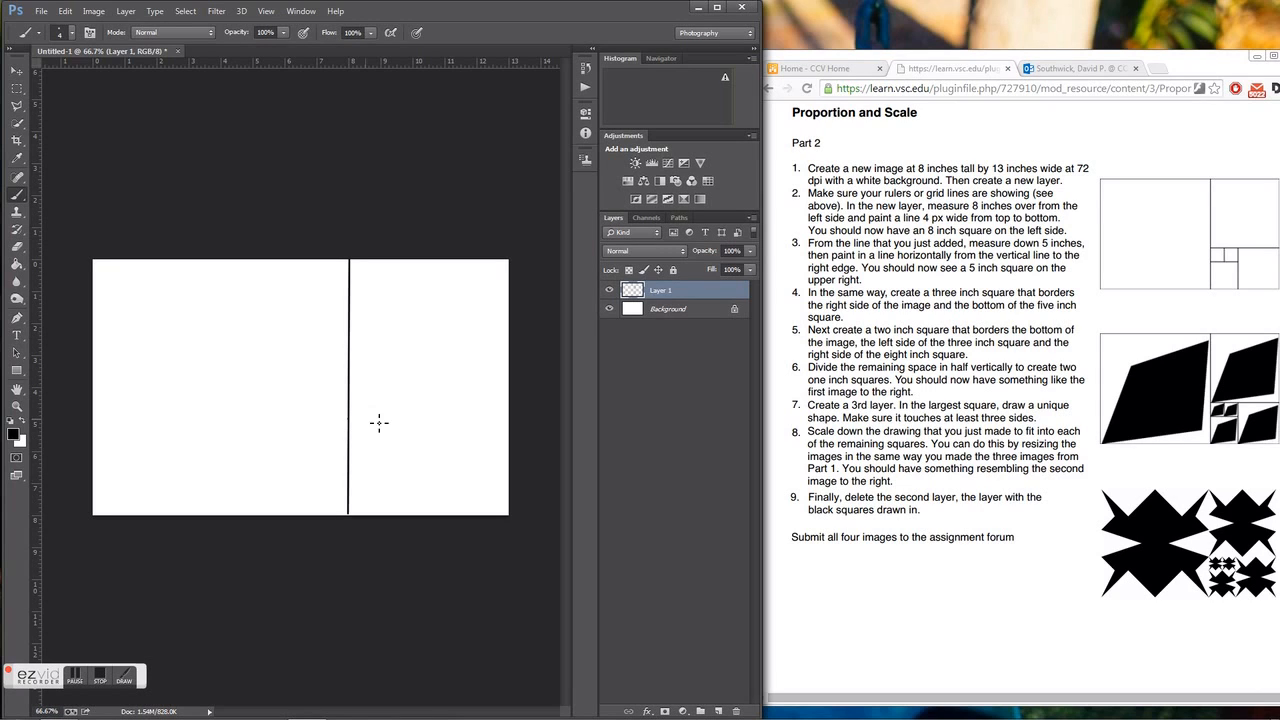
Paint 4 px lines dividing the area right of the vertical line into one 5-inch, one 3-inch, one 2-inch and two 1-inch squares.
left_click(512, 423, "shift")
left_click(416, 516, "shift")
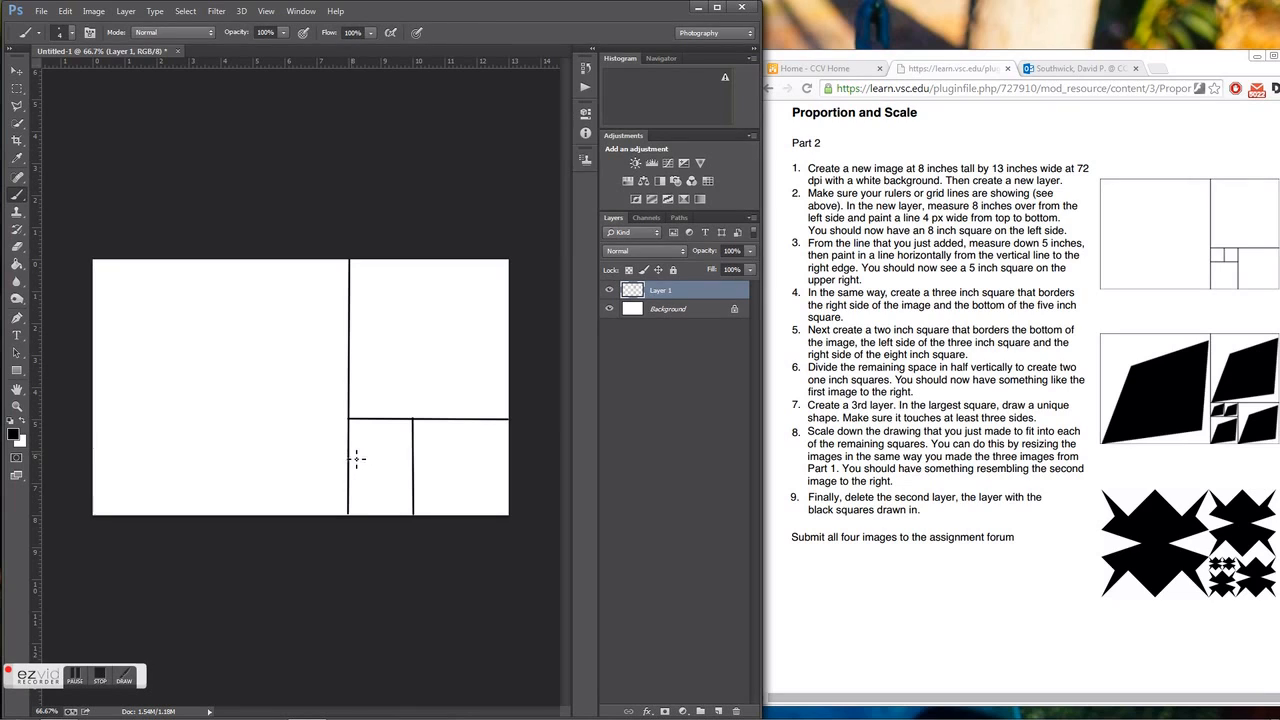
left_click(416, 456, "shift")
left_click_drag(379, 418, 379, 450)
On a new layer, outline a jagged polygonal lasso shape touching the sides of the 8-inch square and fill it with black.
left_click(718, 710)
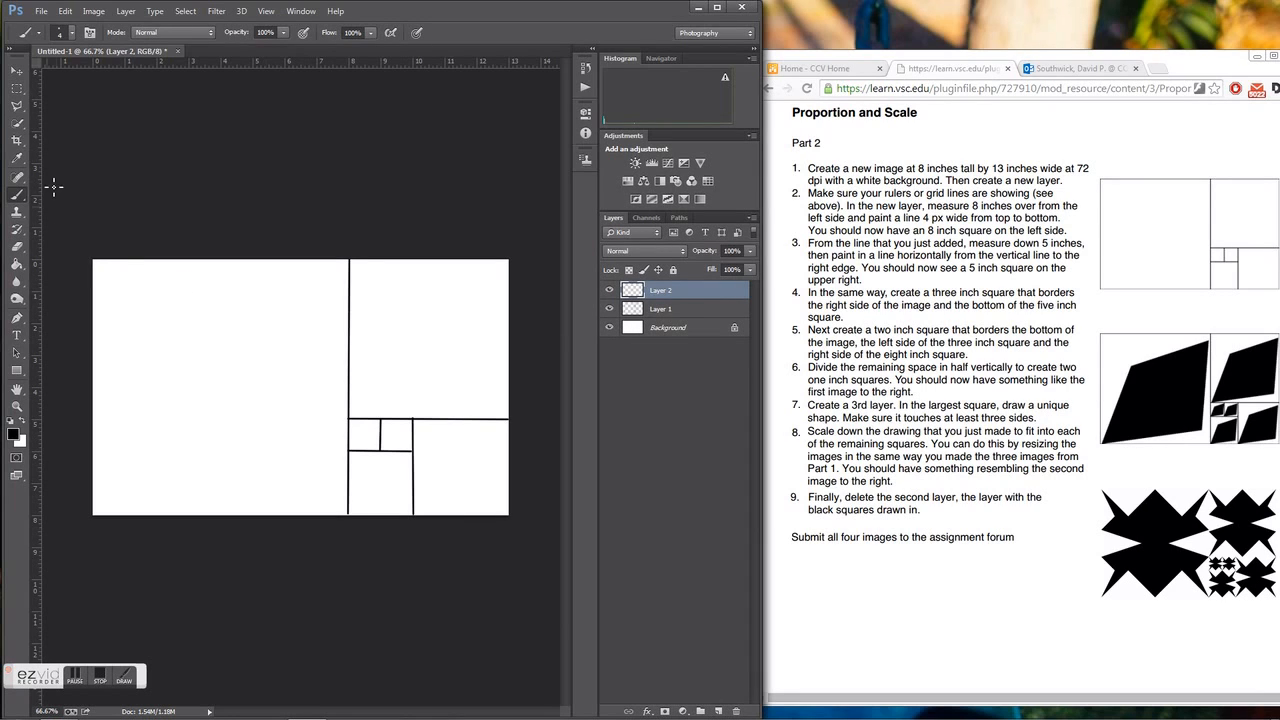
left_click(16, 106)
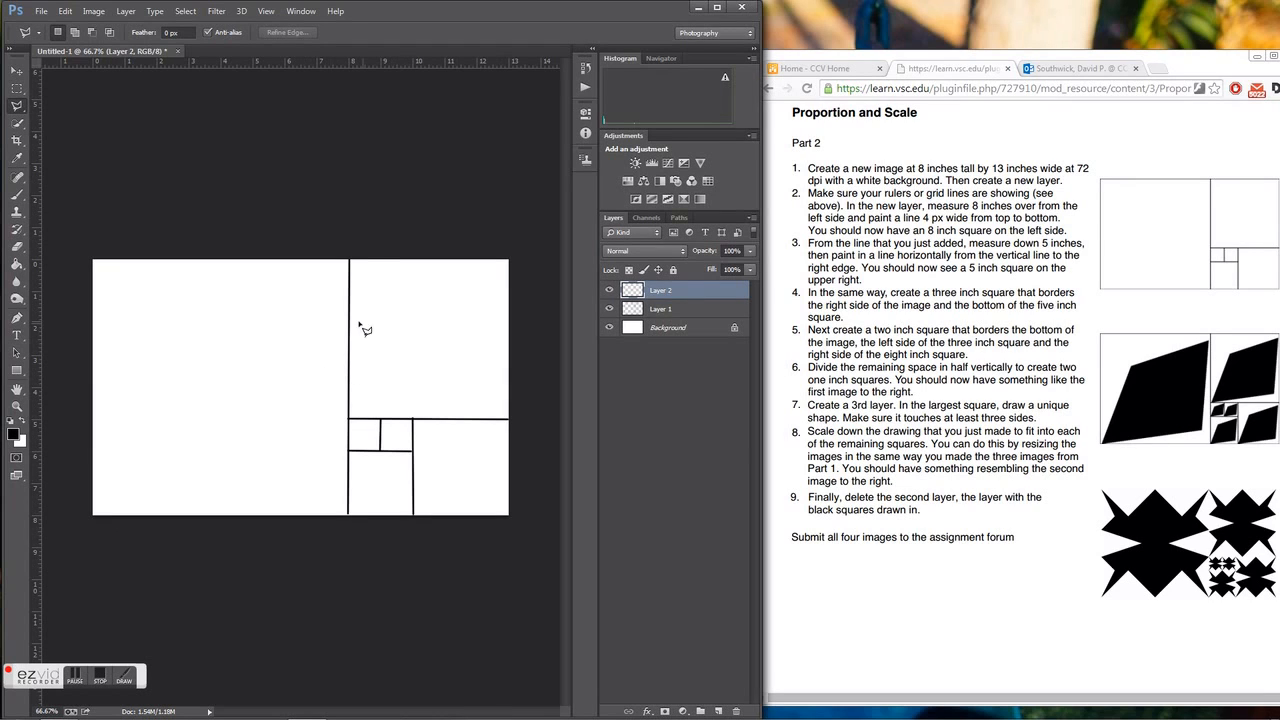
left_click(93, 295)
left_click(131, 338)
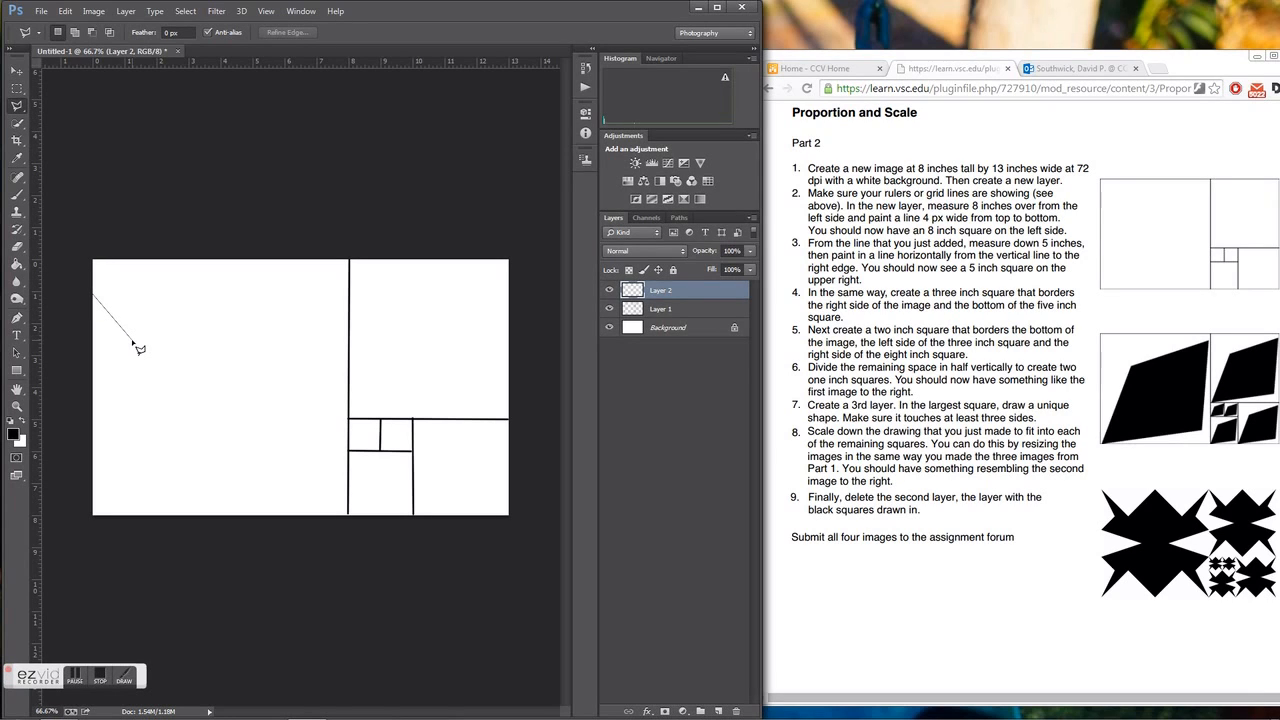
left_click(124, 399)
left_click(153, 403)
left_click(95, 429)
left_click(103, 459)
left_click(159, 440)
left_click(103, 511)
left_click(287, 475)
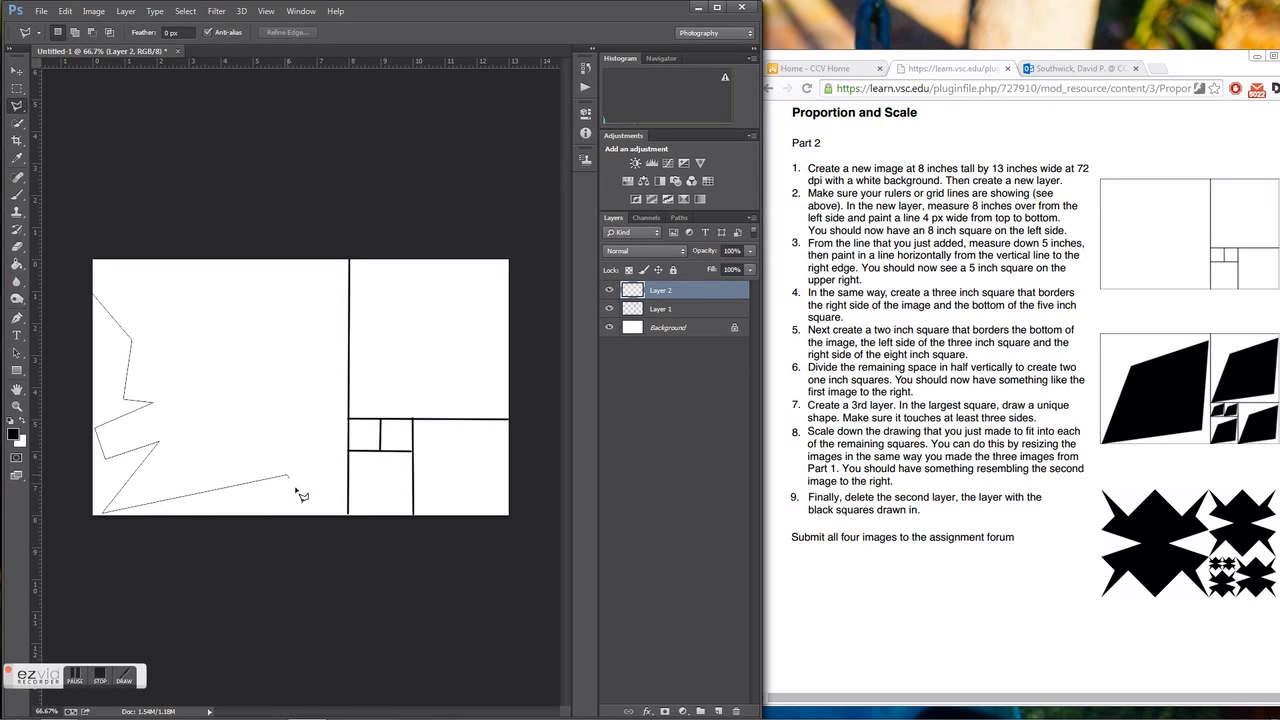
left_click(346, 513)
left_click(315, 428)
left_click(327, 419)
left_click(295, 428)
left_click(349, 385)
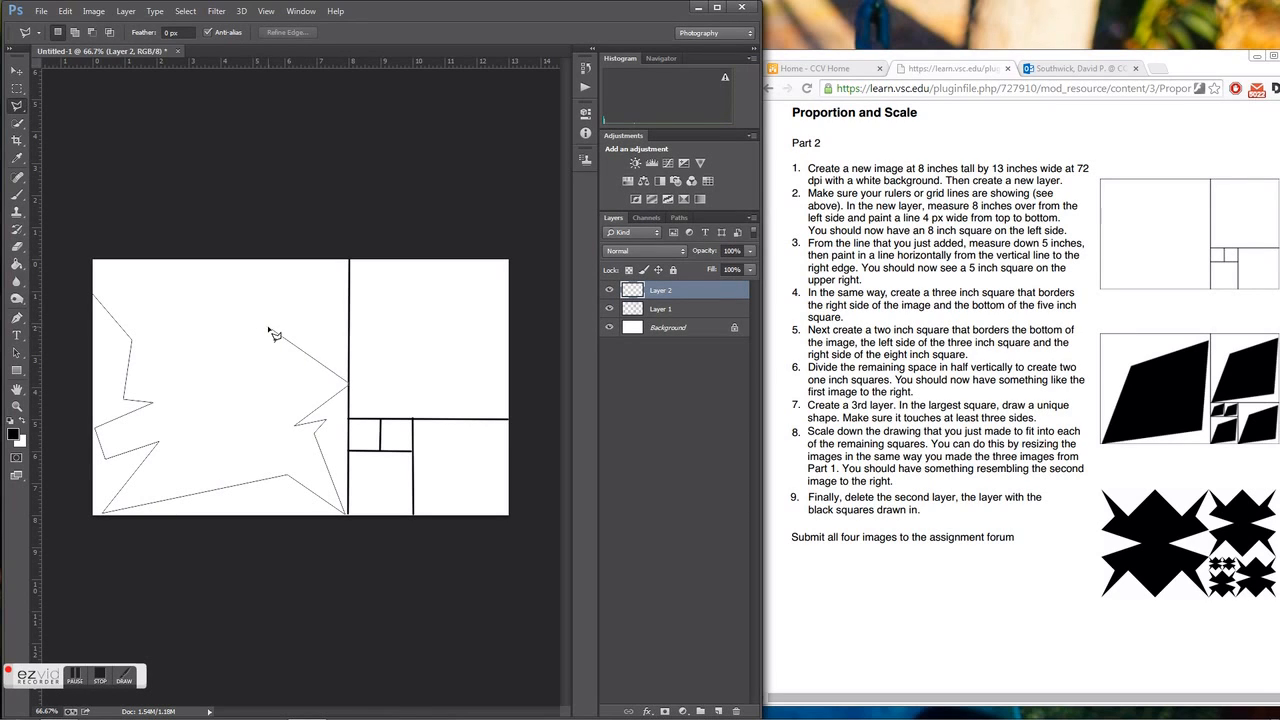
left_click(268, 327)
left_click(320, 312)
left_click(349, 288)
left_click(328, 262)
left_click(273, 266)
left_click(237, 263)
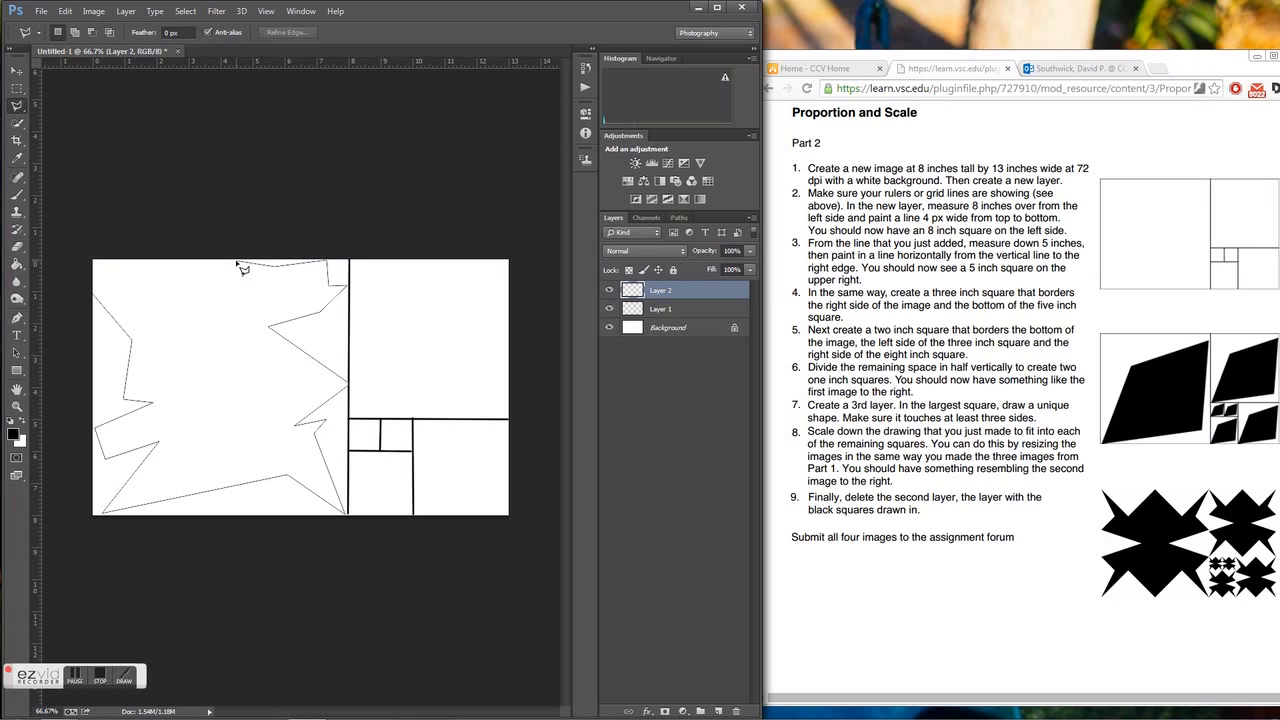
left_click(222, 331)
left_click(97, 298)
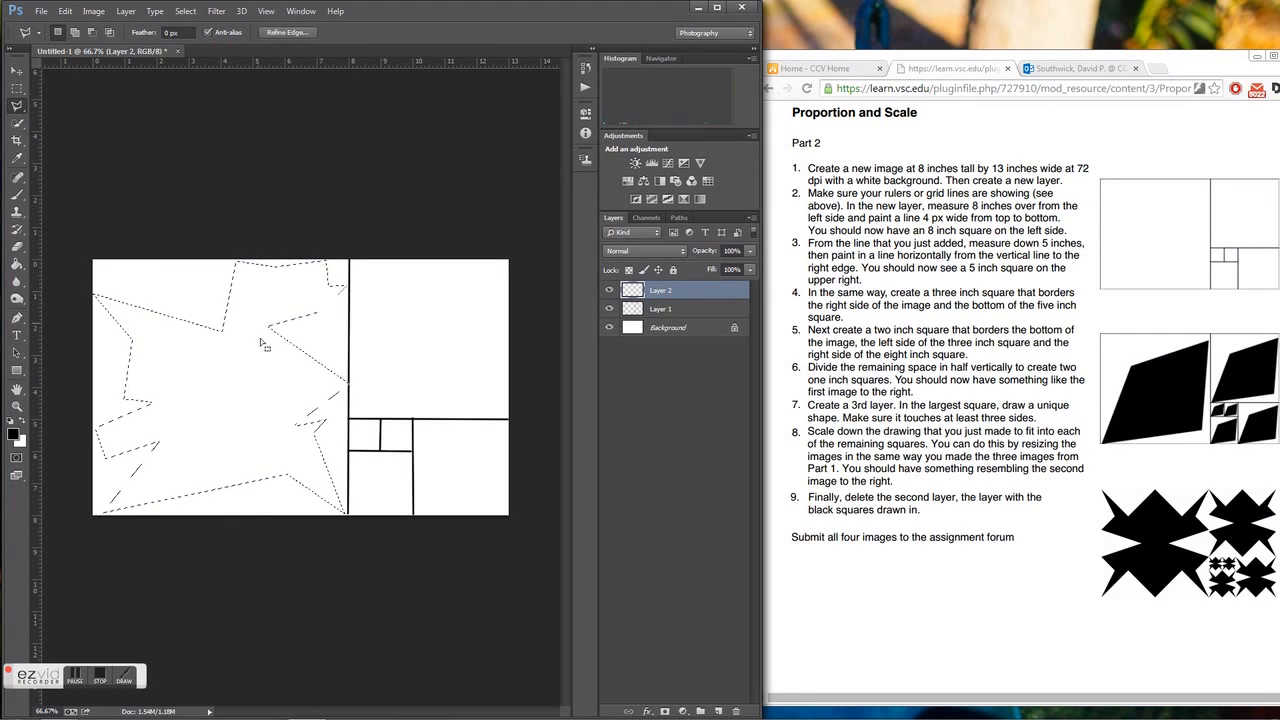
left_click(16, 264)
left_click(226, 407)
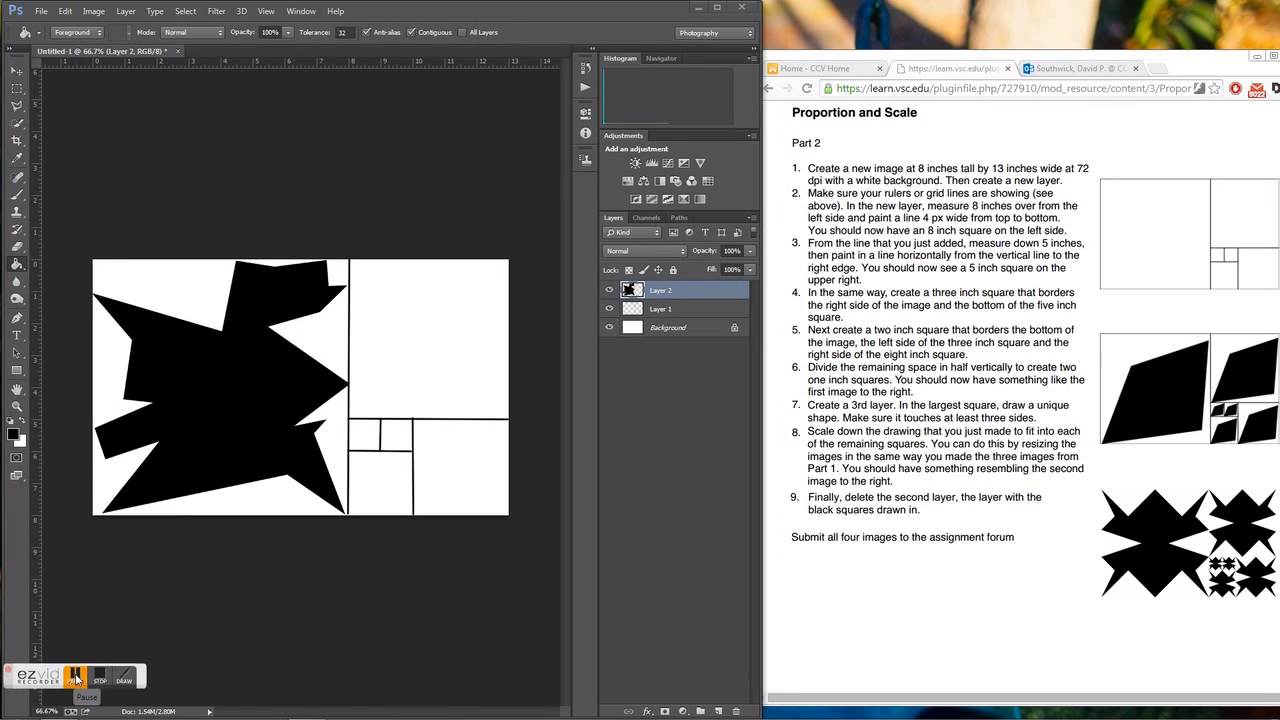
left_click(76, 680)
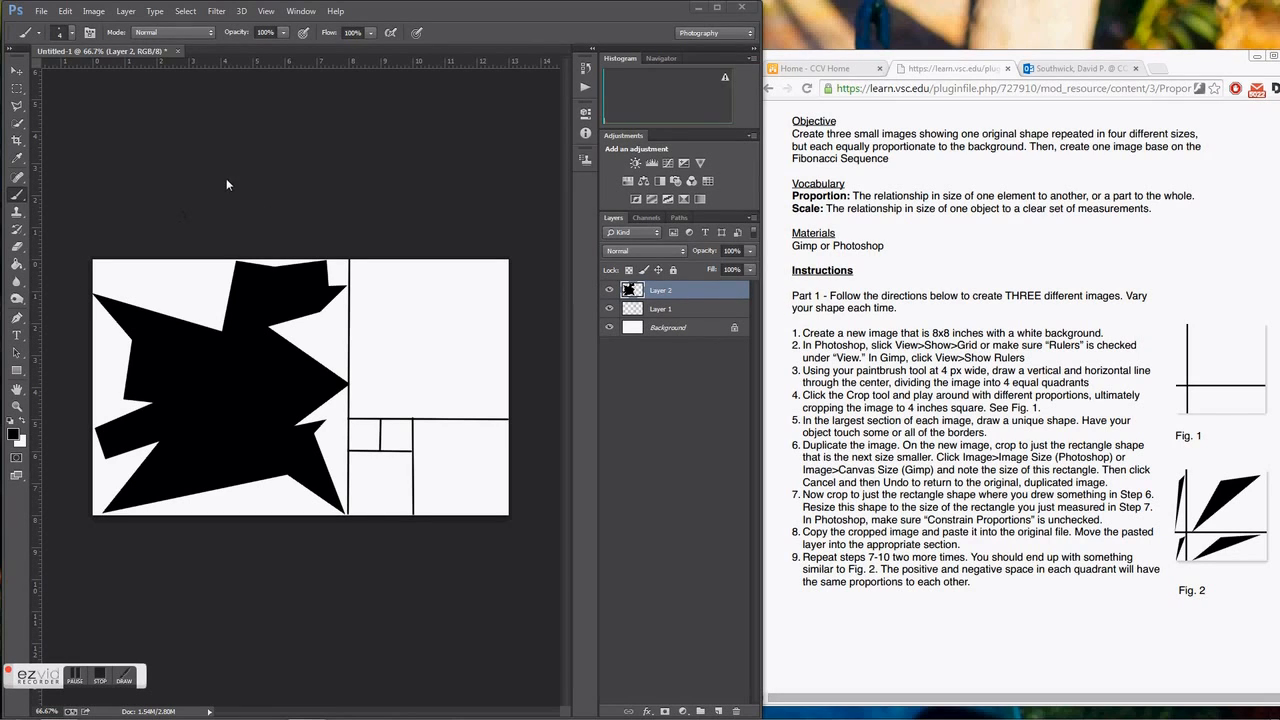
left_click(65, 11)
mouse_move(95, 12)
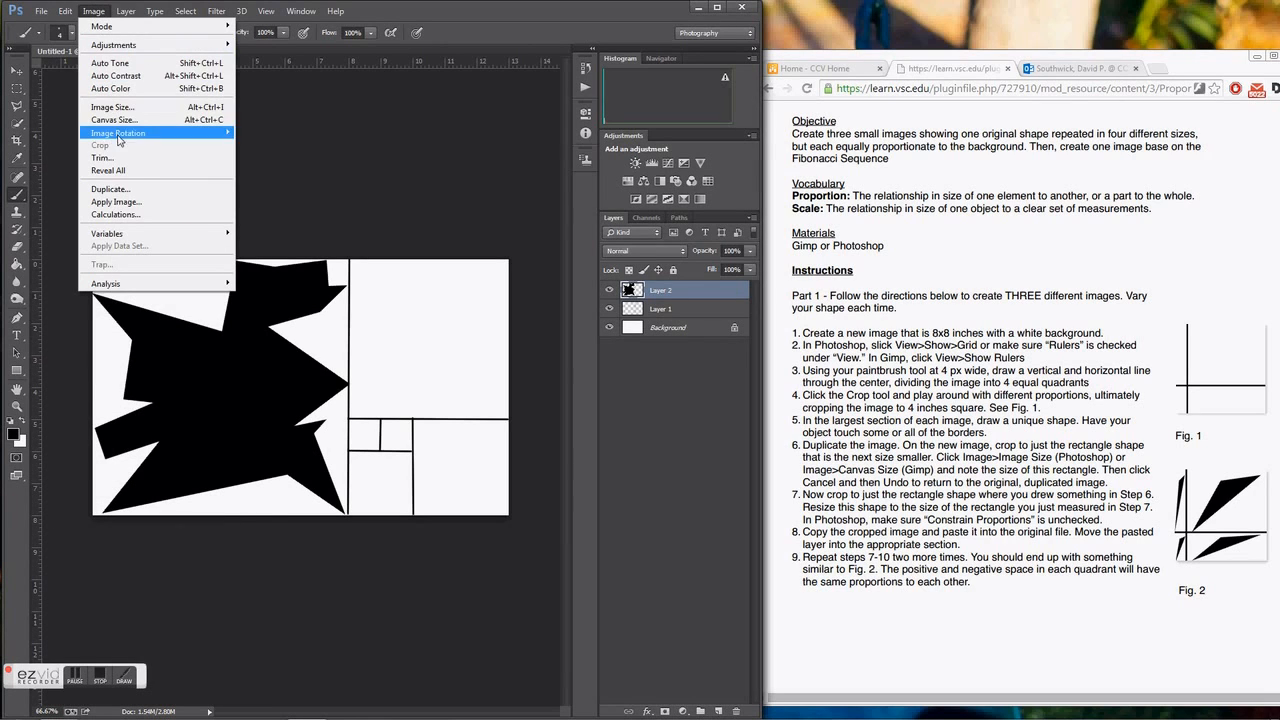
left_click(268, 172)
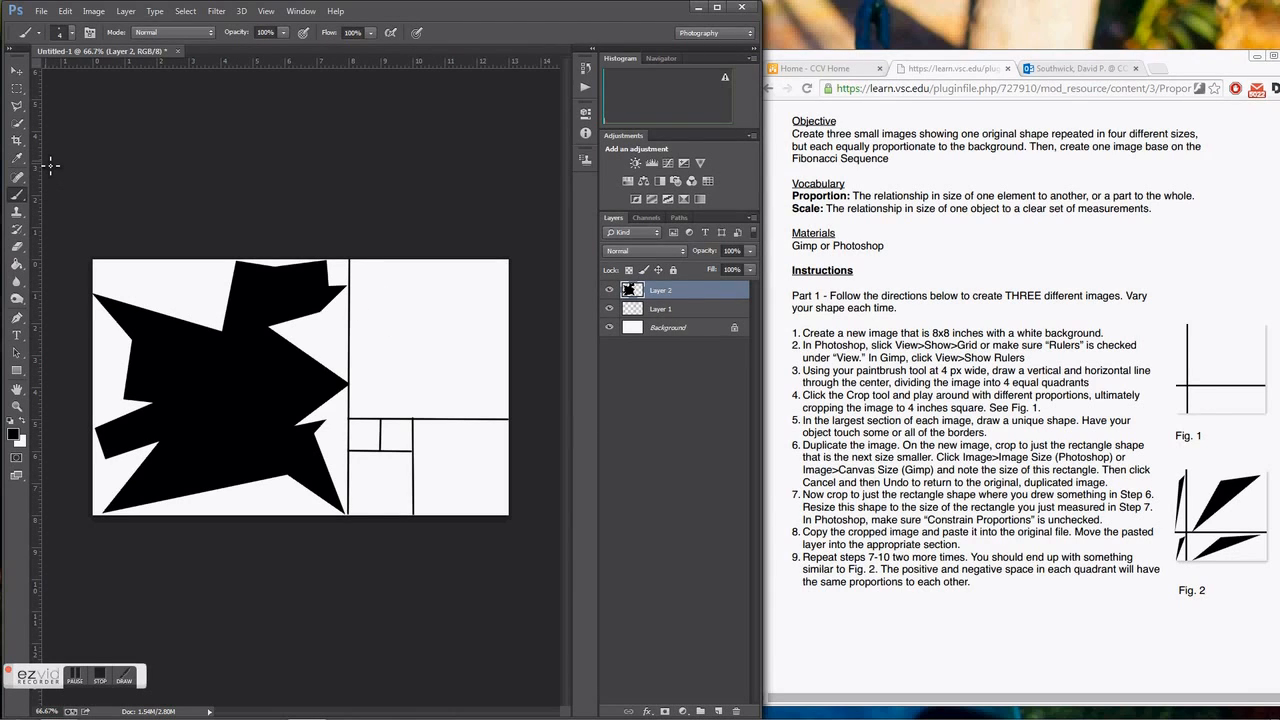
Select the large square with a Fixed Size 8 by 8 inch rectangular marquee and copy the shape inside it.
left_click(18, 92)
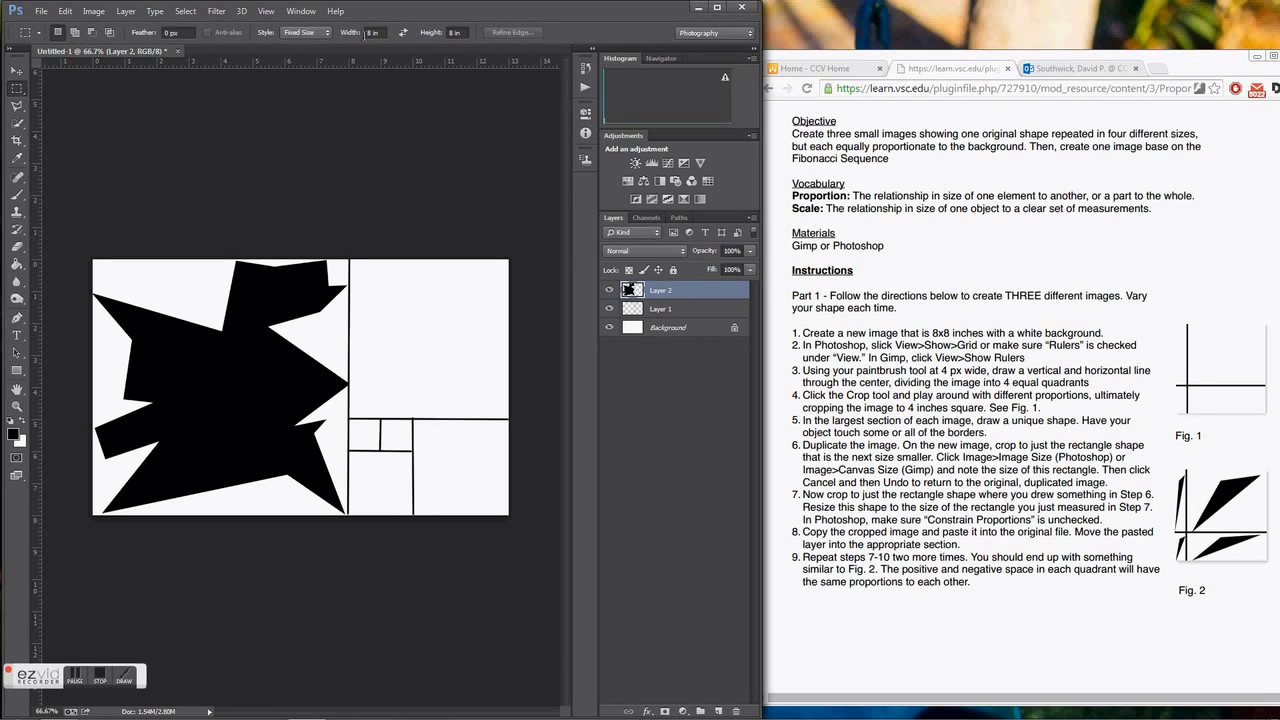
left_click(309, 32)
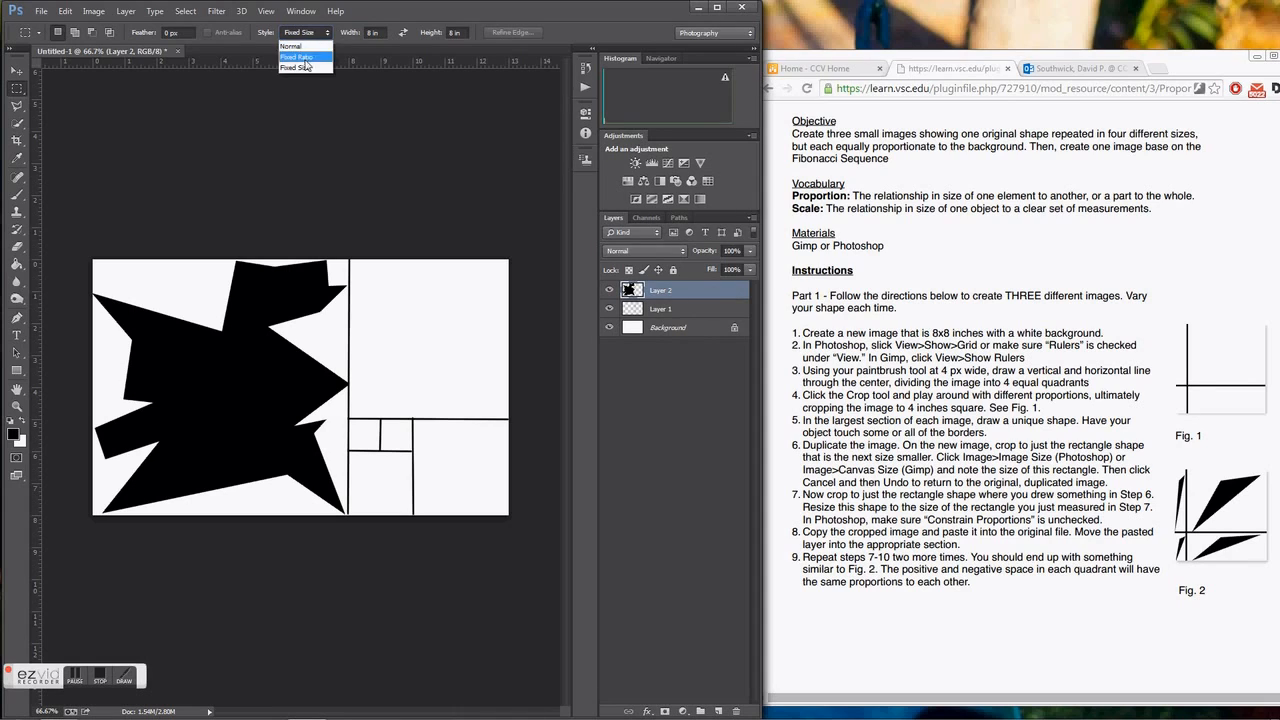
left_click(305, 69)
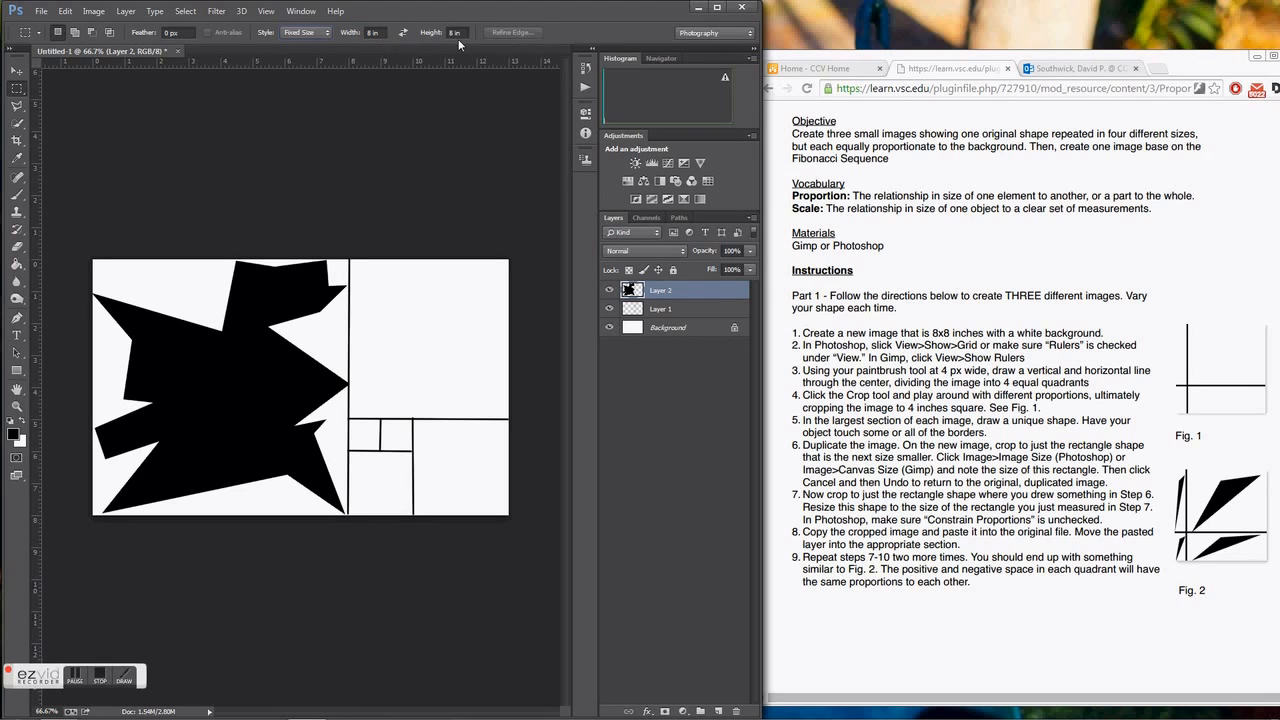
left_click(182, 327)
left_click_drag(322, 344, 243, 340)
left_click(66, 15)
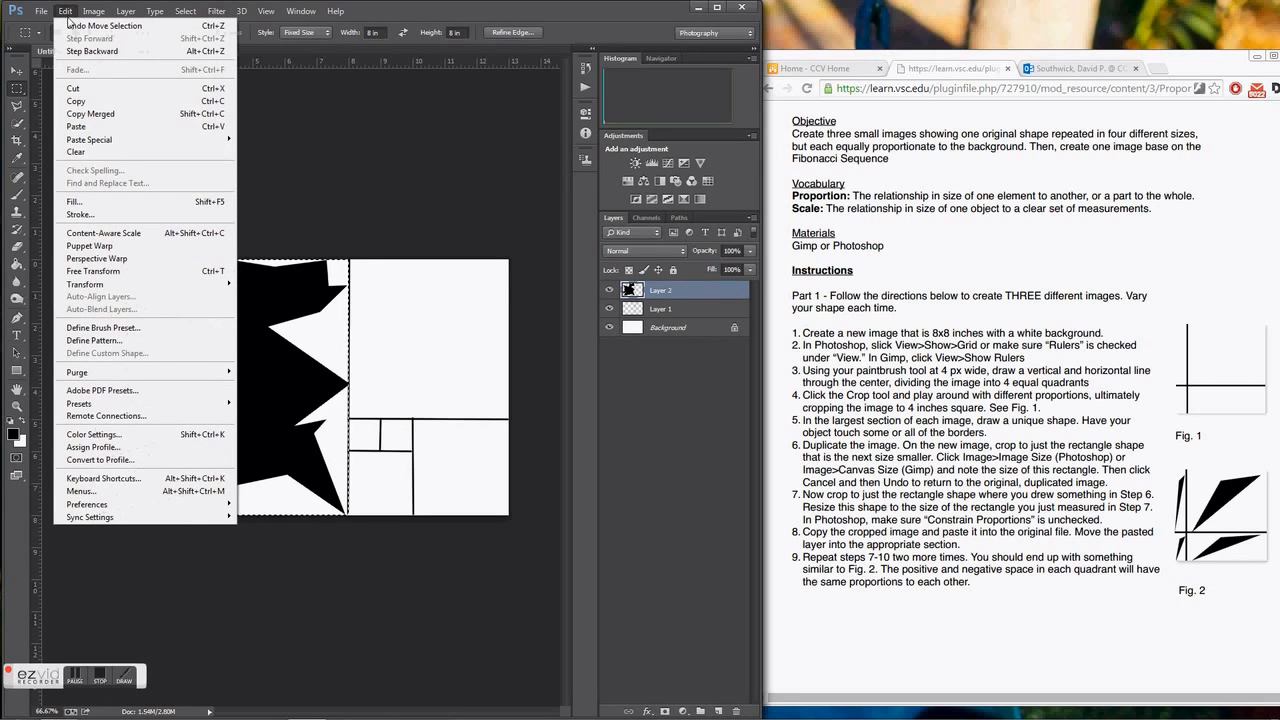
left_click(95, 101)
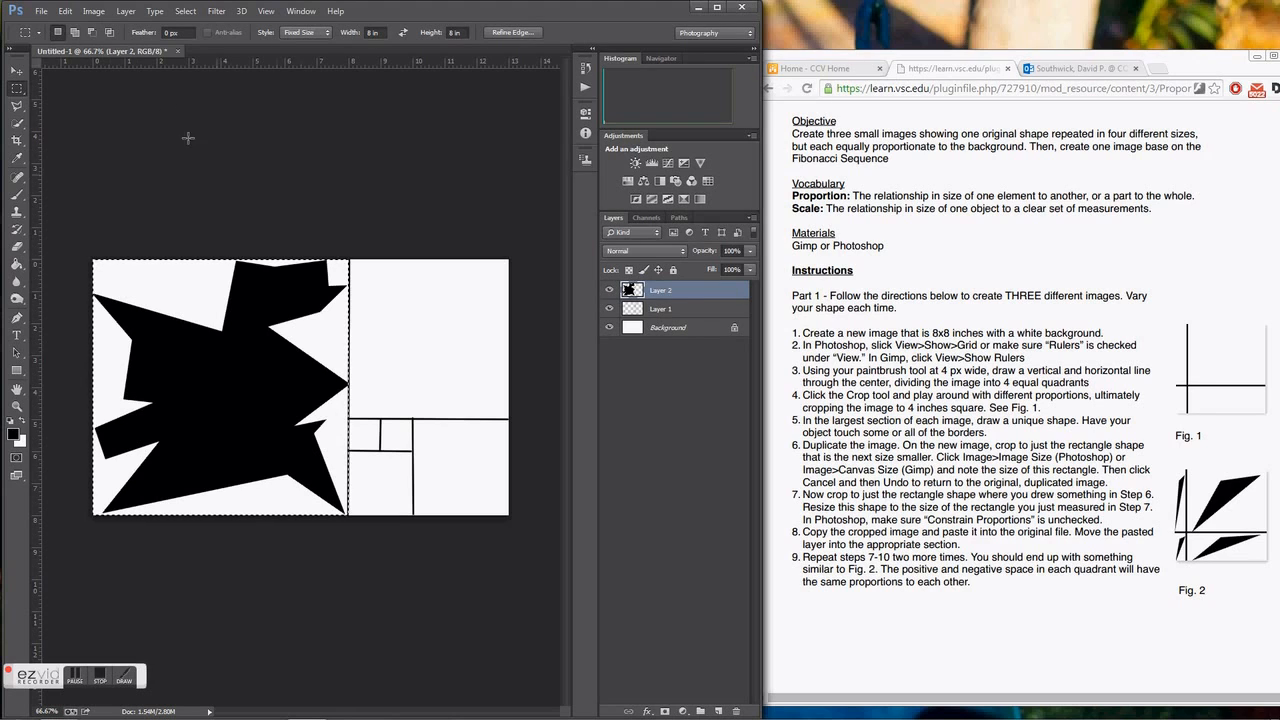
Create a new white document at the clipboard size and paste the copied shape into it.
left_click(41, 11)
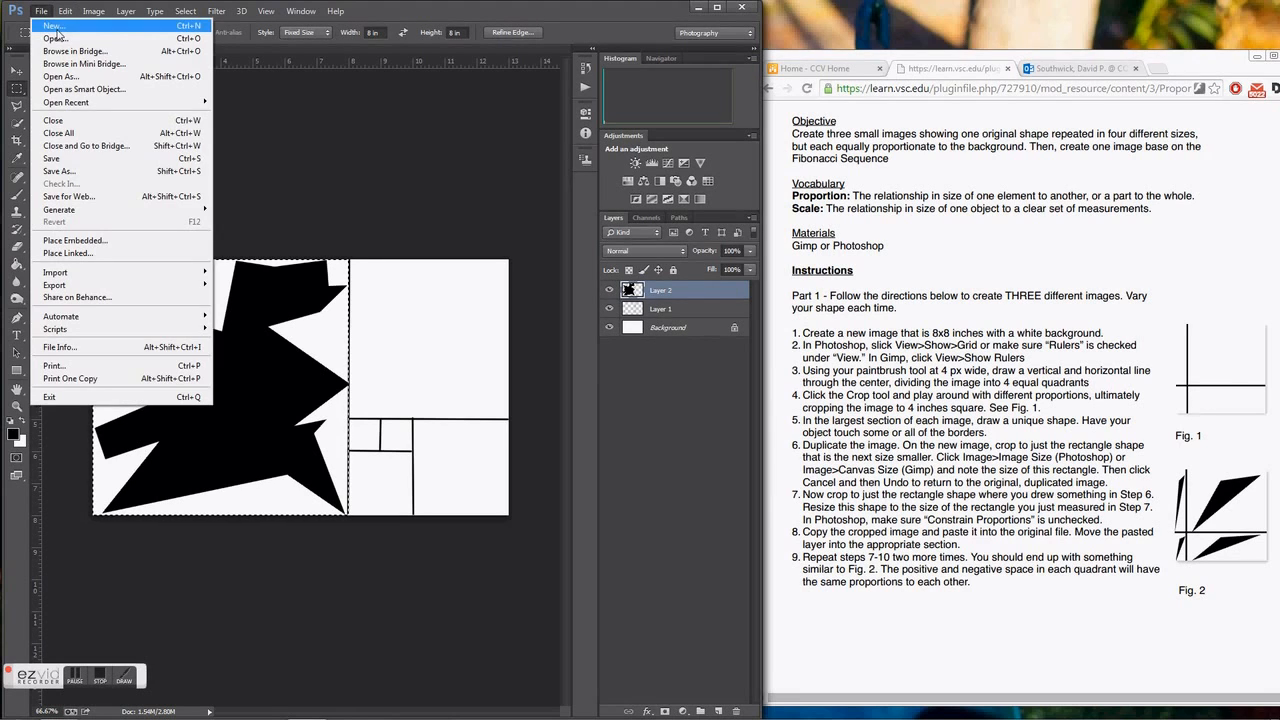
left_click(53, 25)
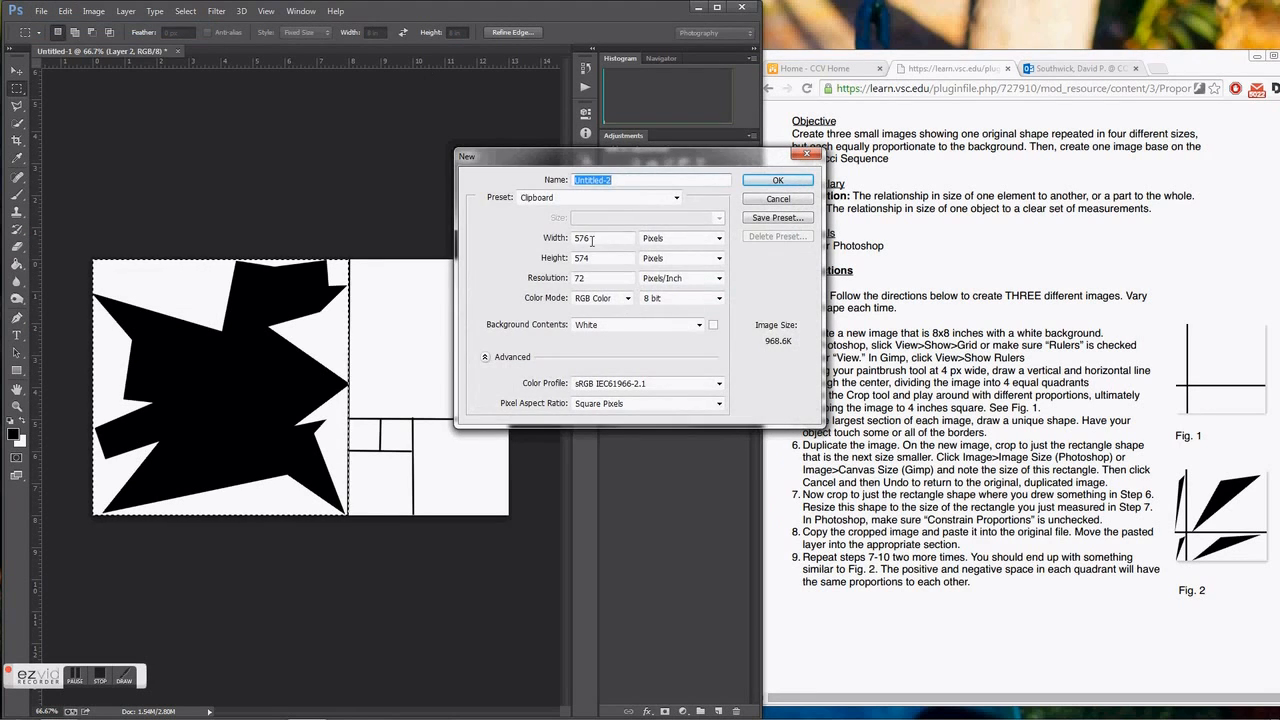
left_click(790, 183)
left_click(65, 11)
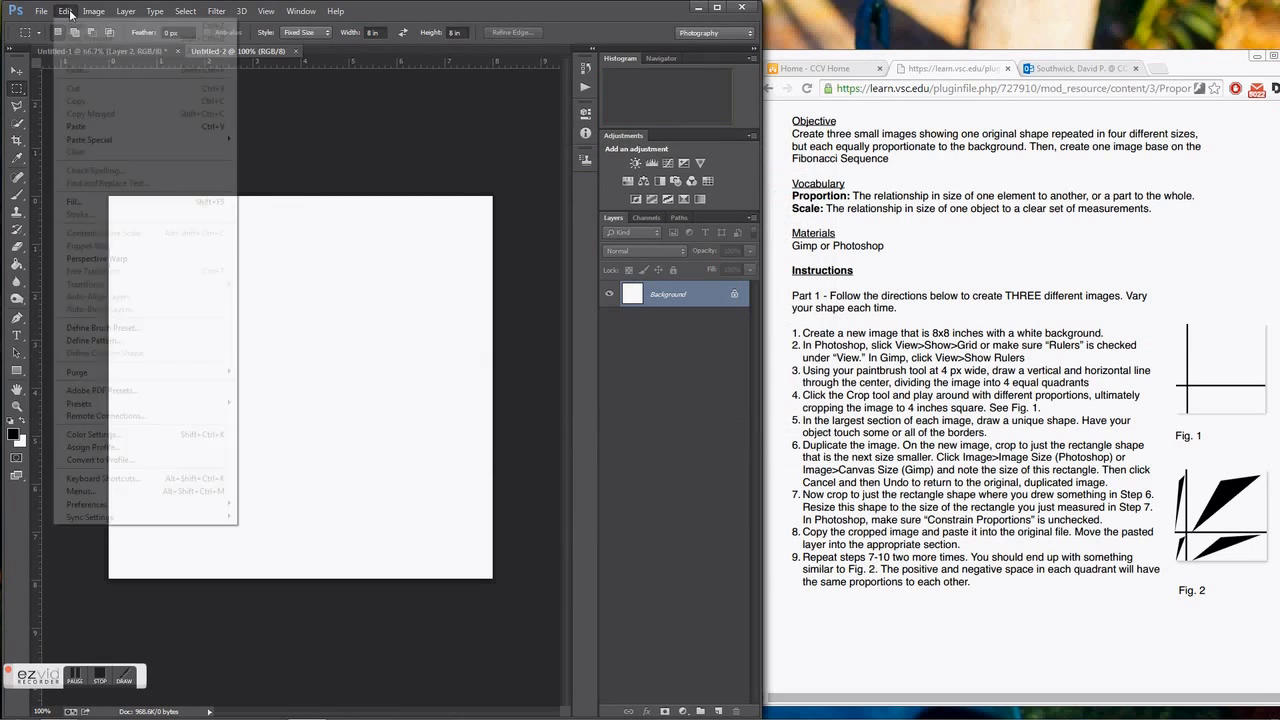
left_click(88, 126)
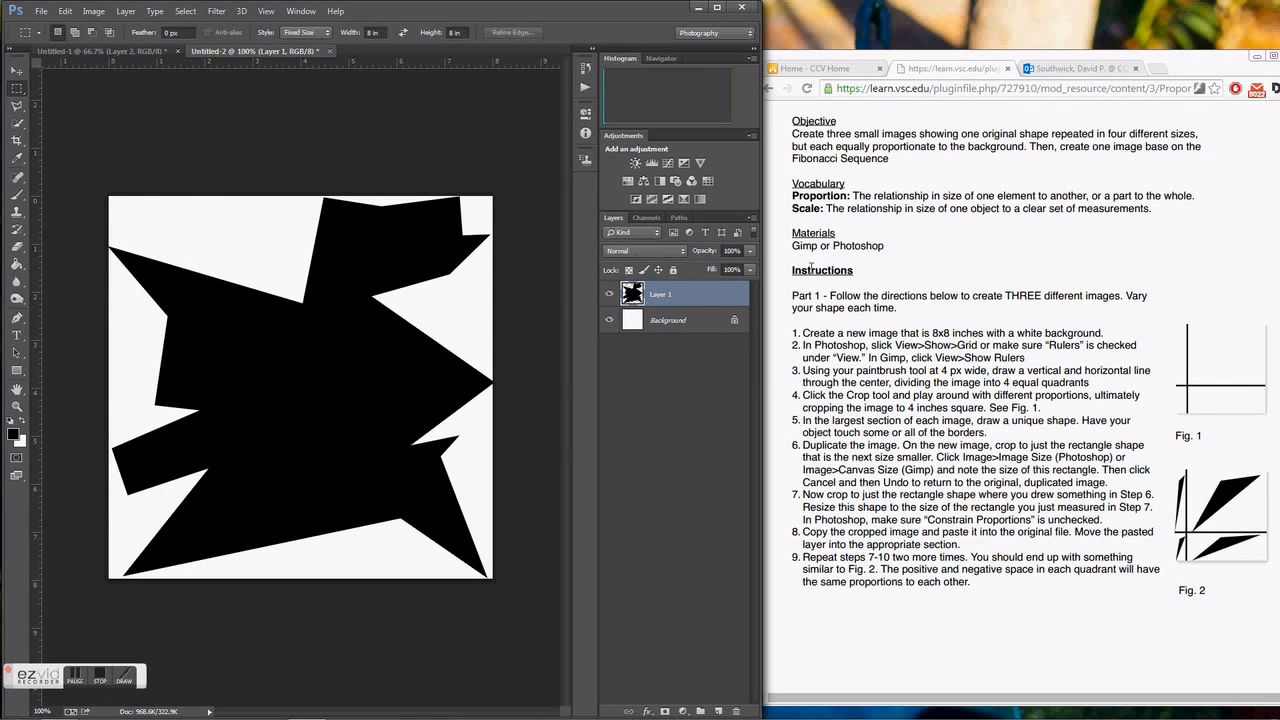
Resize the new document's image to 5 by 5 inches at 72 pixels/inch.
left_click(872, 310)
scroll(880, 315, "down", 7)
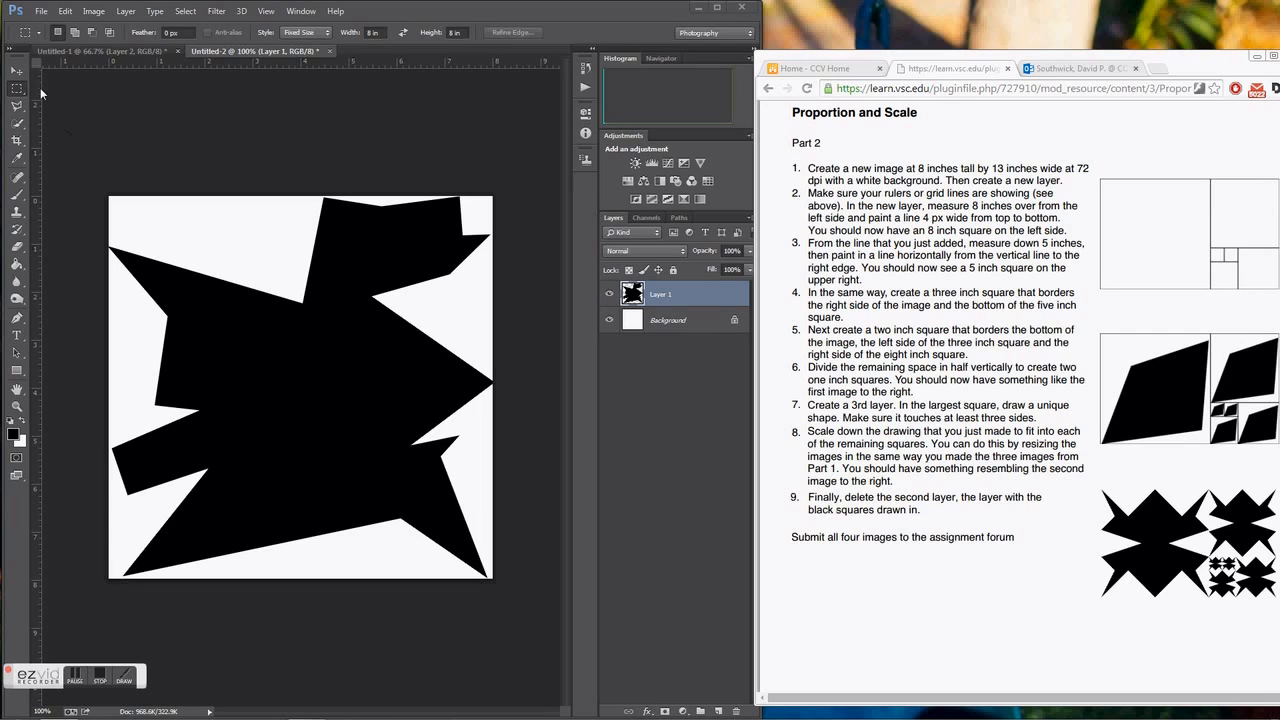
left_click(89, 13)
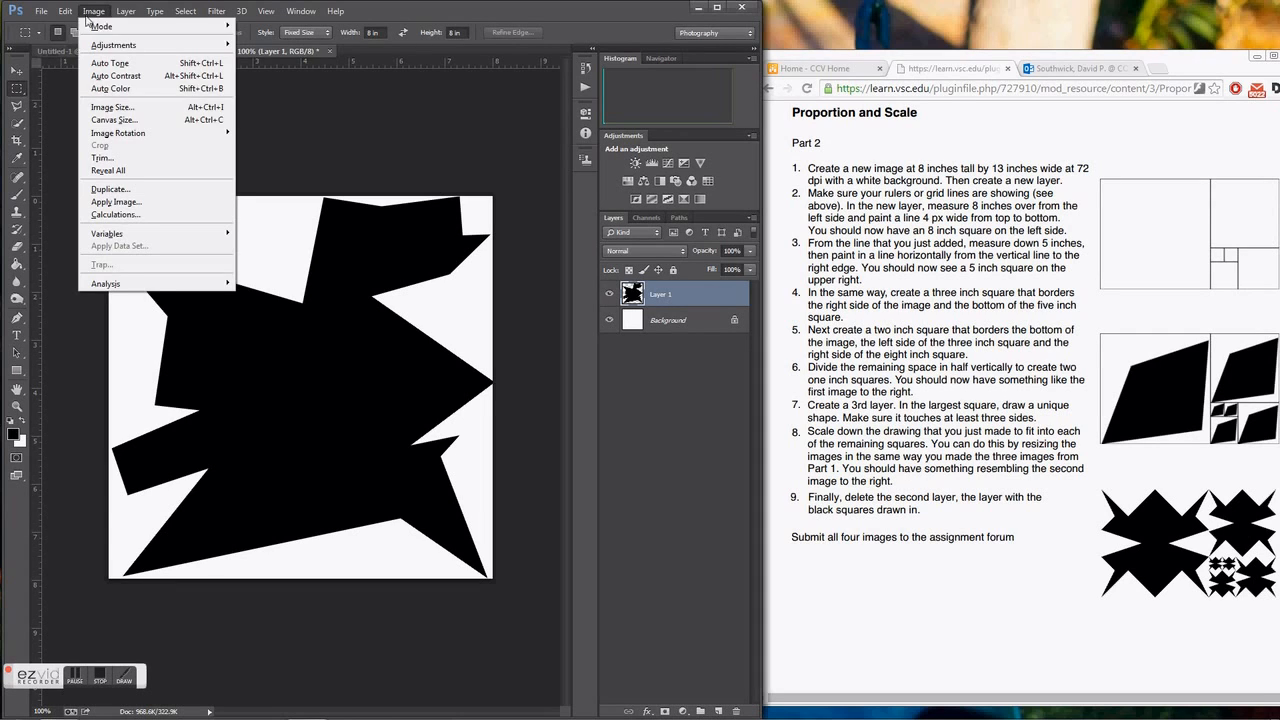
left_click(112, 107)
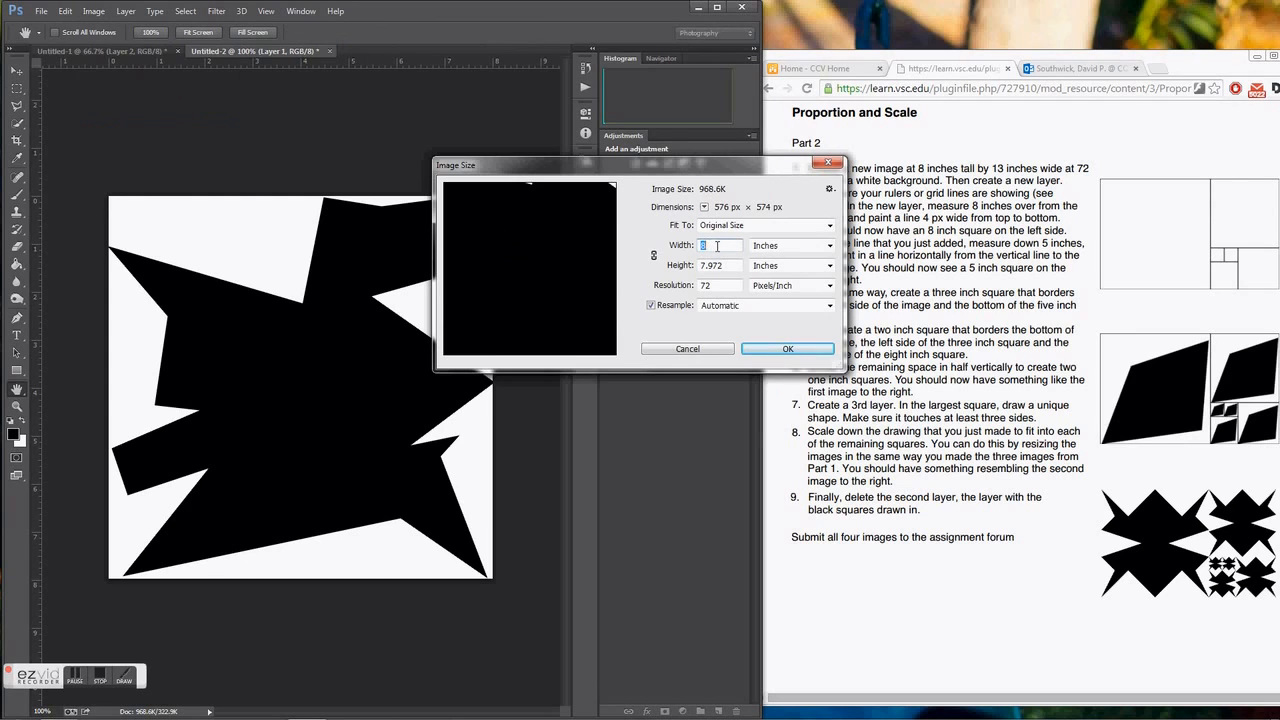
type("5")
key("Tab")
type("5")
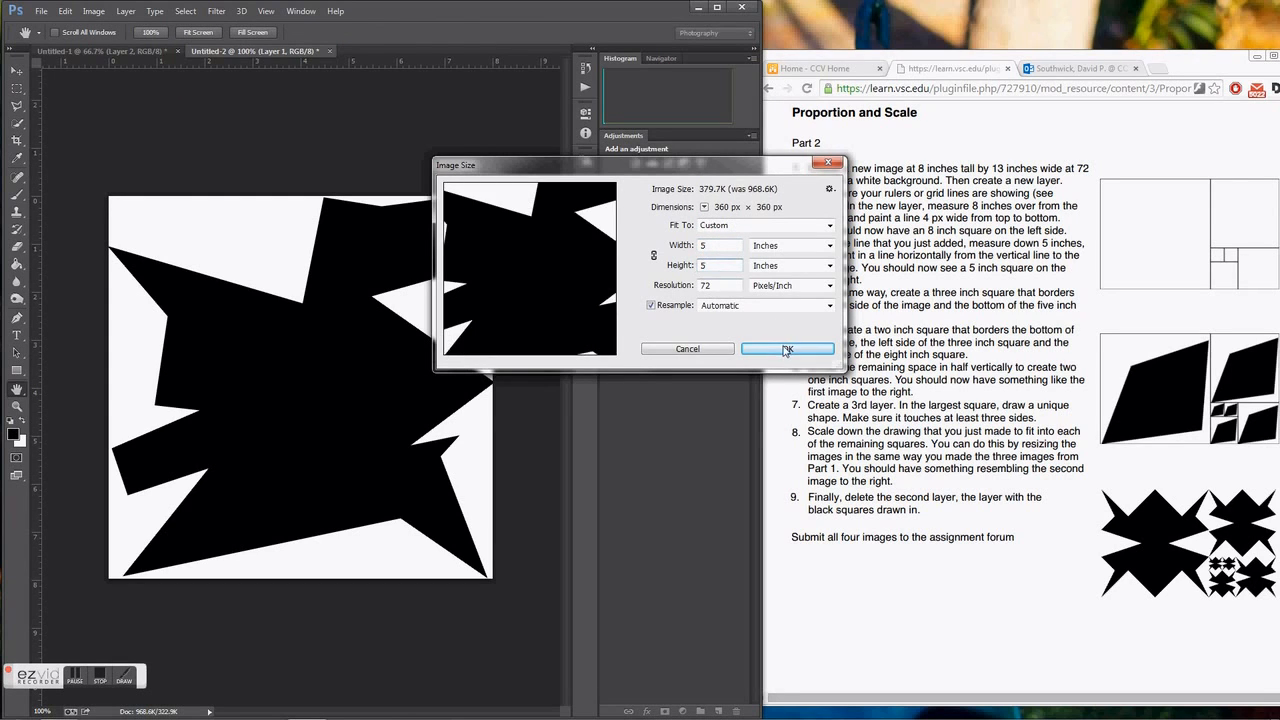
left_click(786, 349)
key("m")
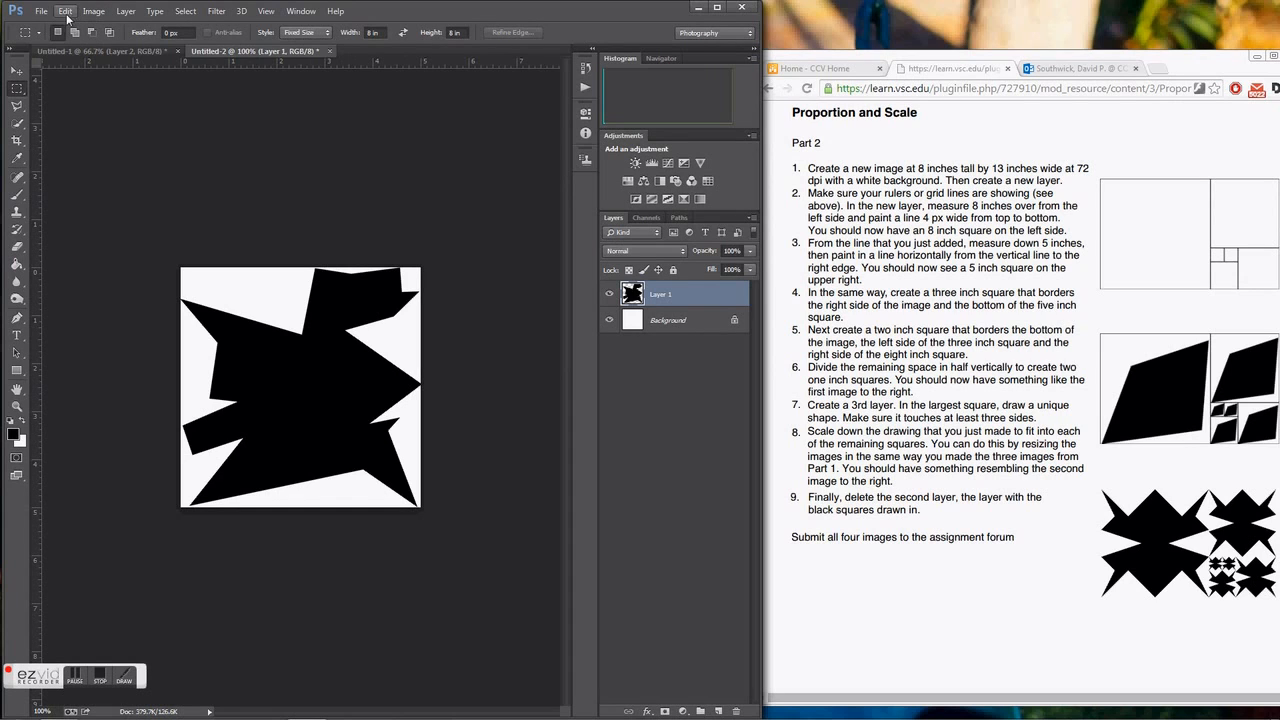
Select the entire resized image and copy it.
left_click(185, 11)
left_click(191, 37)
left_click(65, 11)
left_click(76, 101)
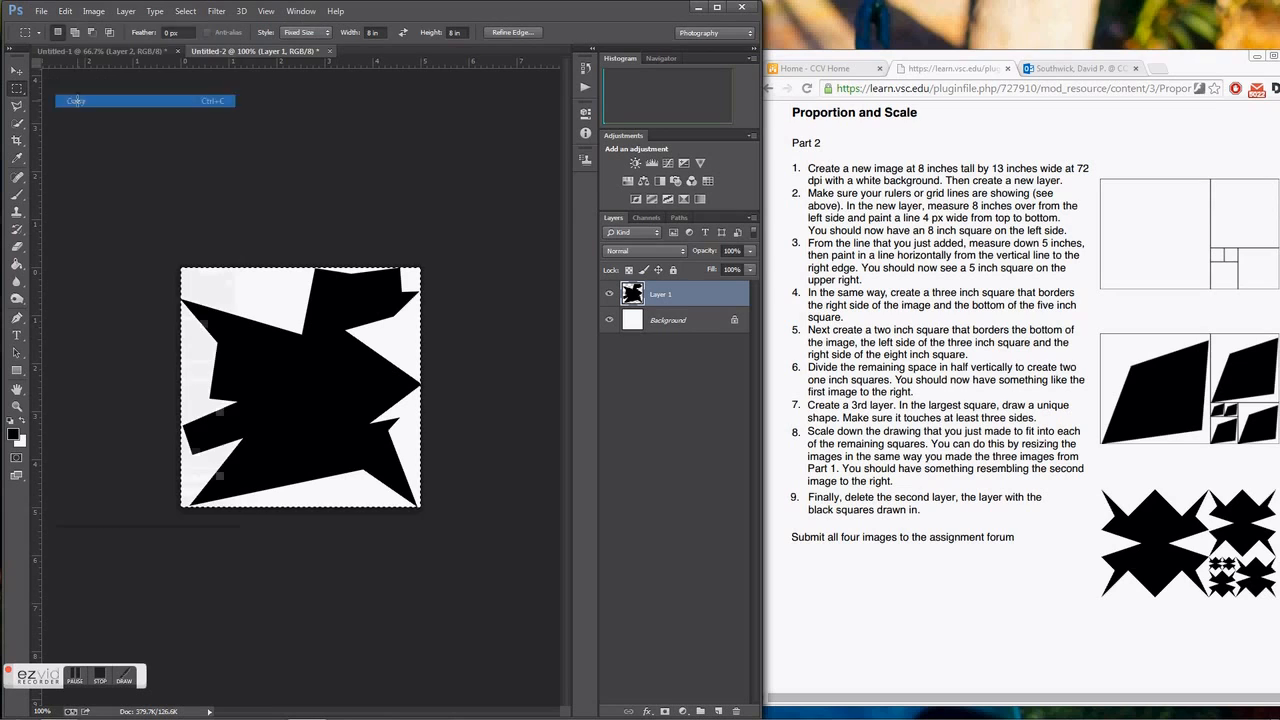
Paste the copied 5 by 5 inch shape into the composition and move it into the five-inch square.
left_click(112, 50)
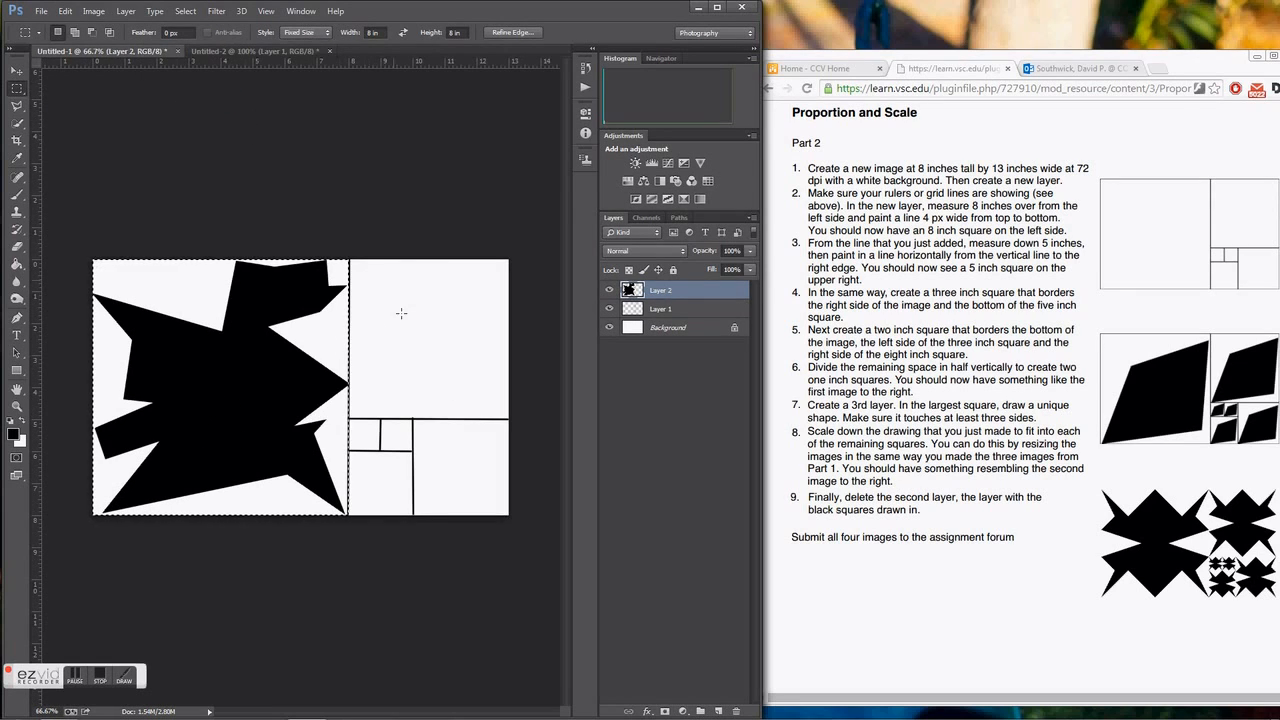
left_click(66, 10)
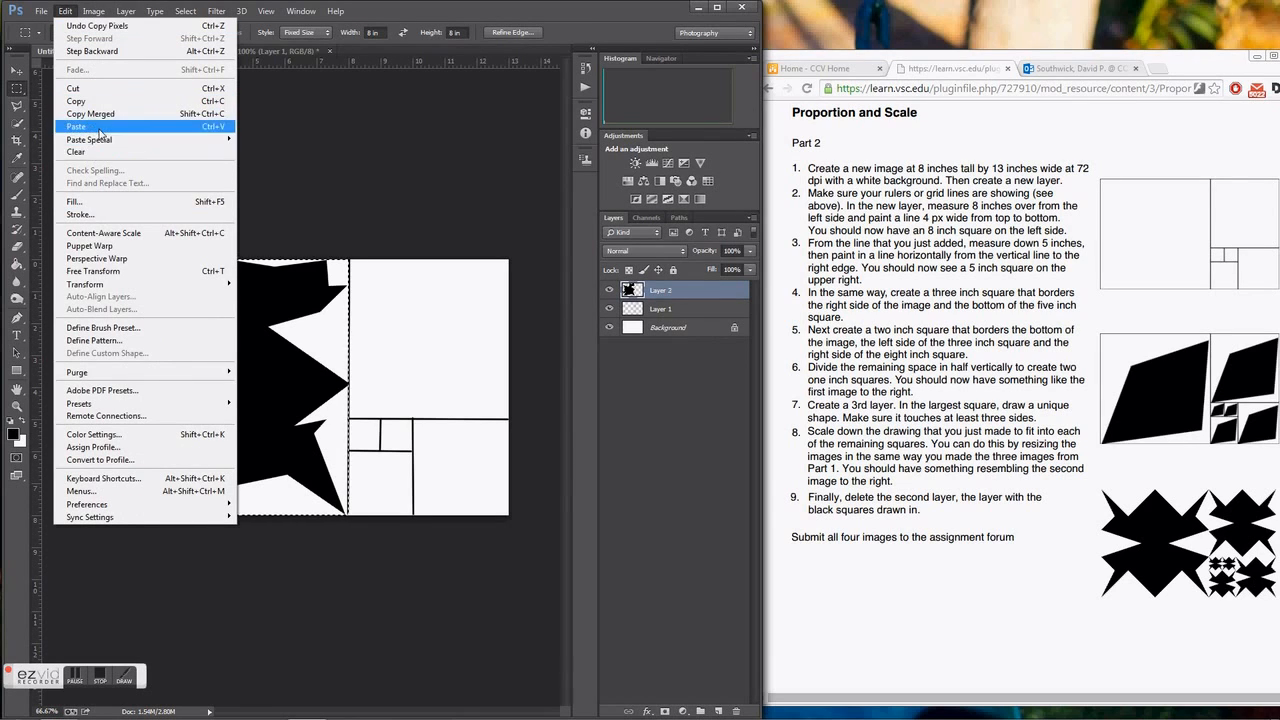
left_click(76, 126)
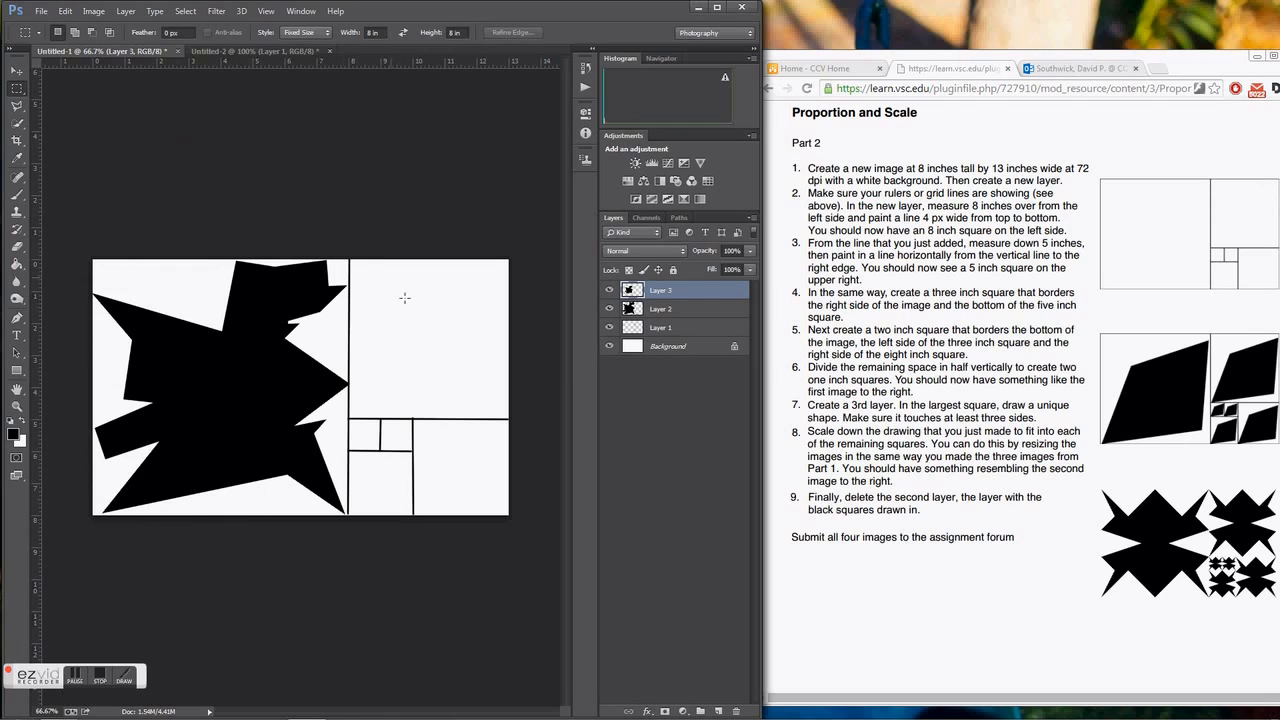
left_click(16, 71)
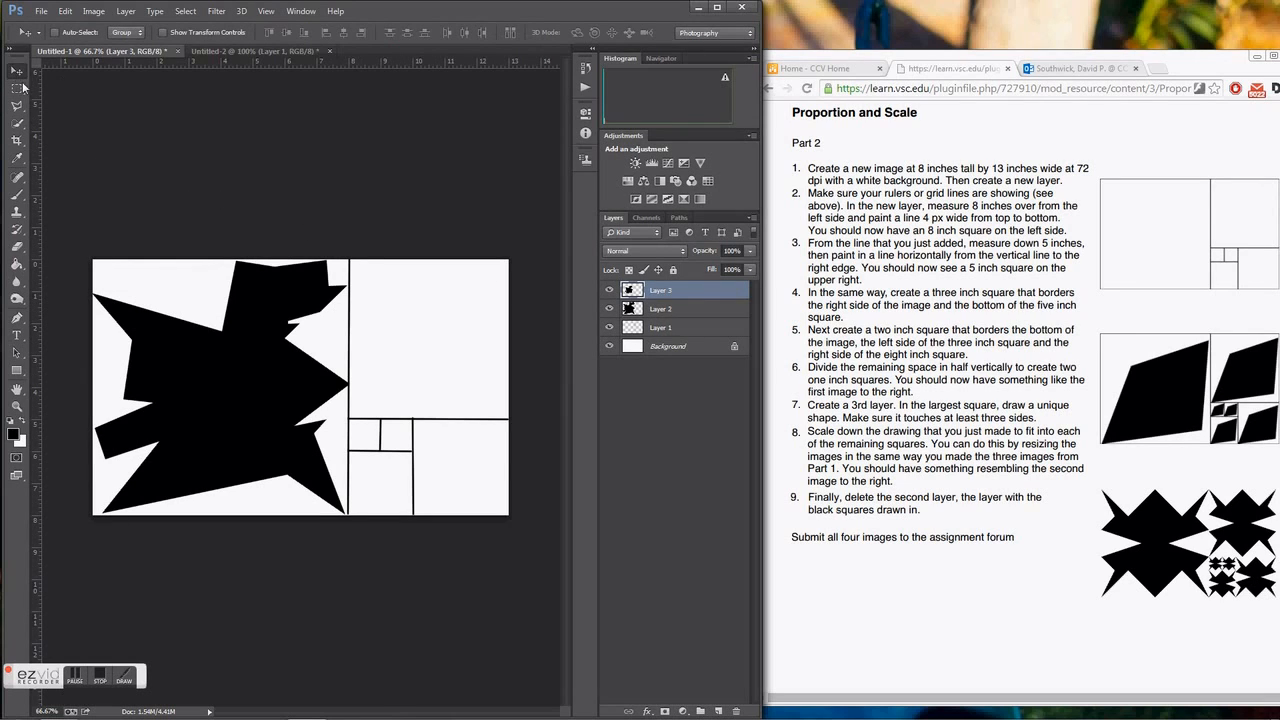
left_click_drag(228, 366, 433, 316)
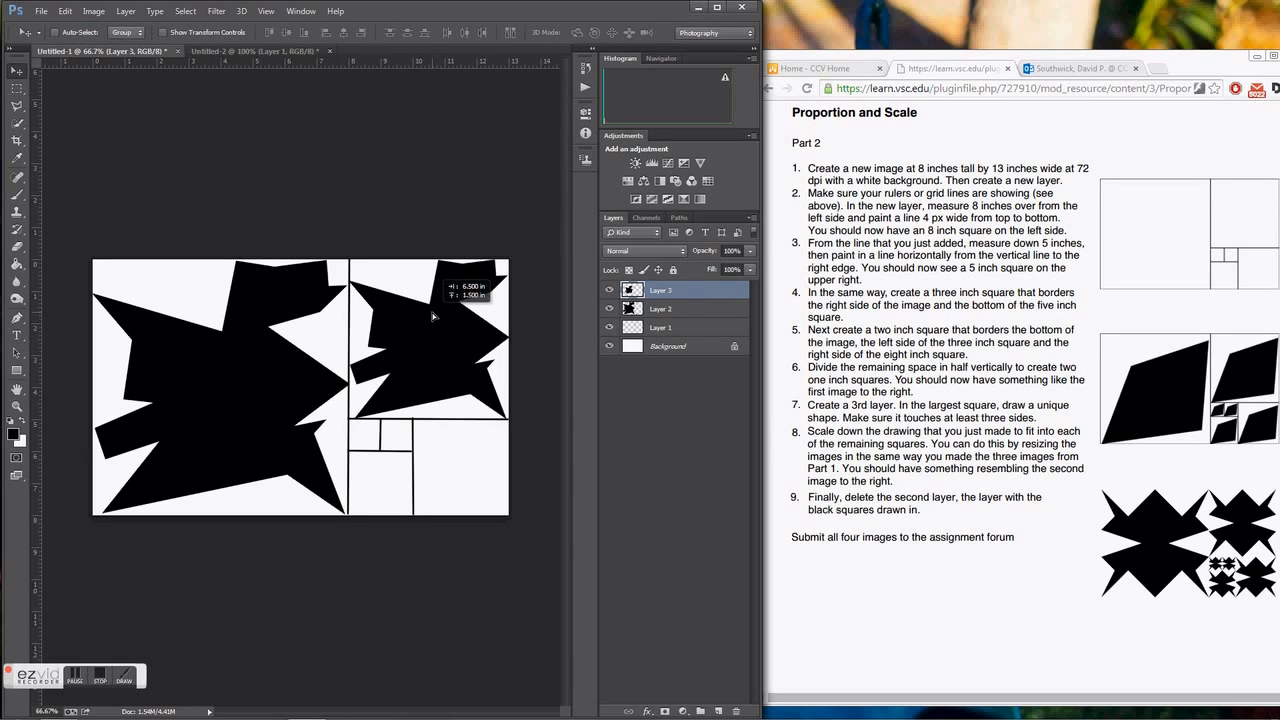
left_click_drag(433, 316, 433, 316)
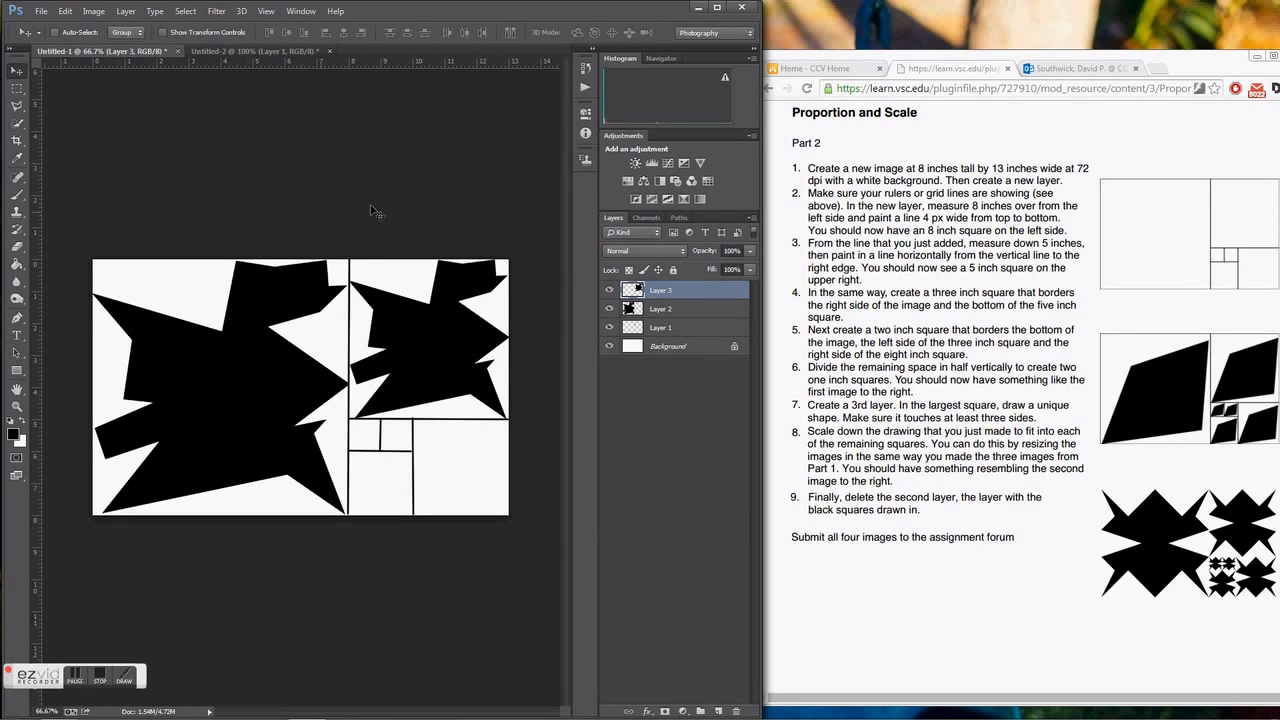
Select the five-inch square with a Fixed Size 5 by 5 inch rectangular marquee and copy the shape inside it.
left_click(18, 89)
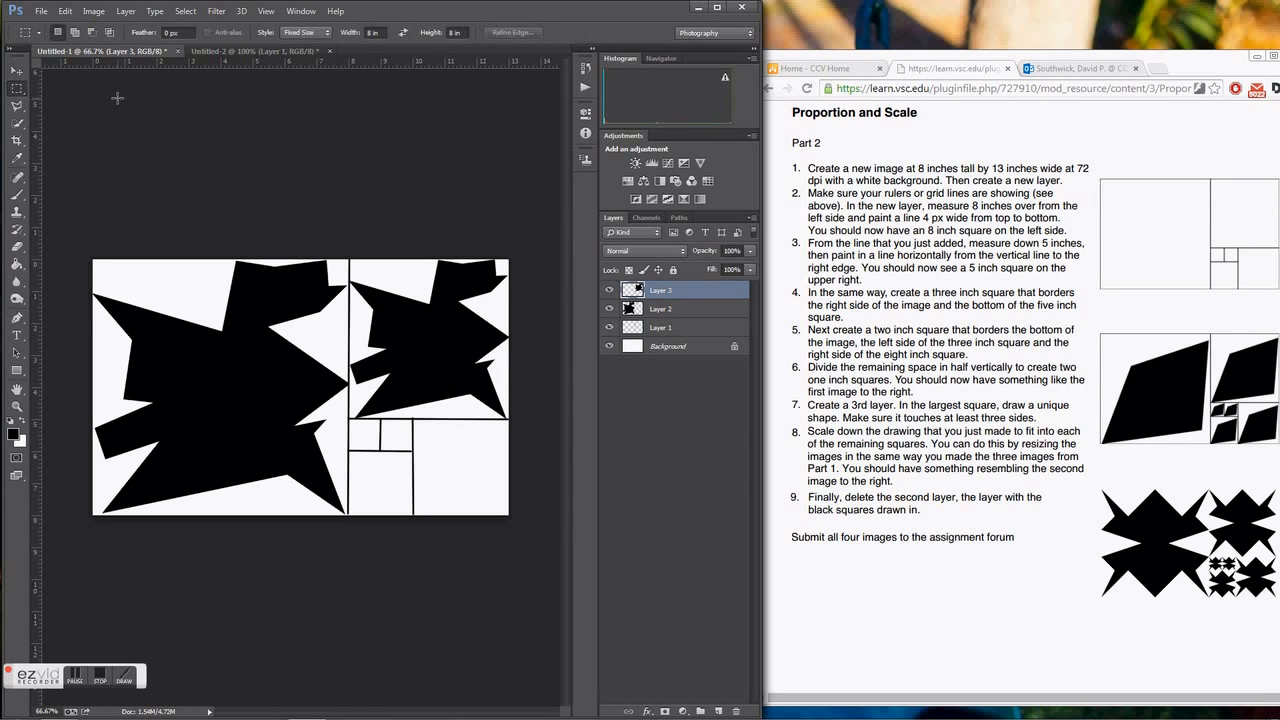
left_click(373, 32)
left_click(452, 32)
left_click(390, 283)
left_click_drag(430, 338, 430, 314)
left_click(65, 11)
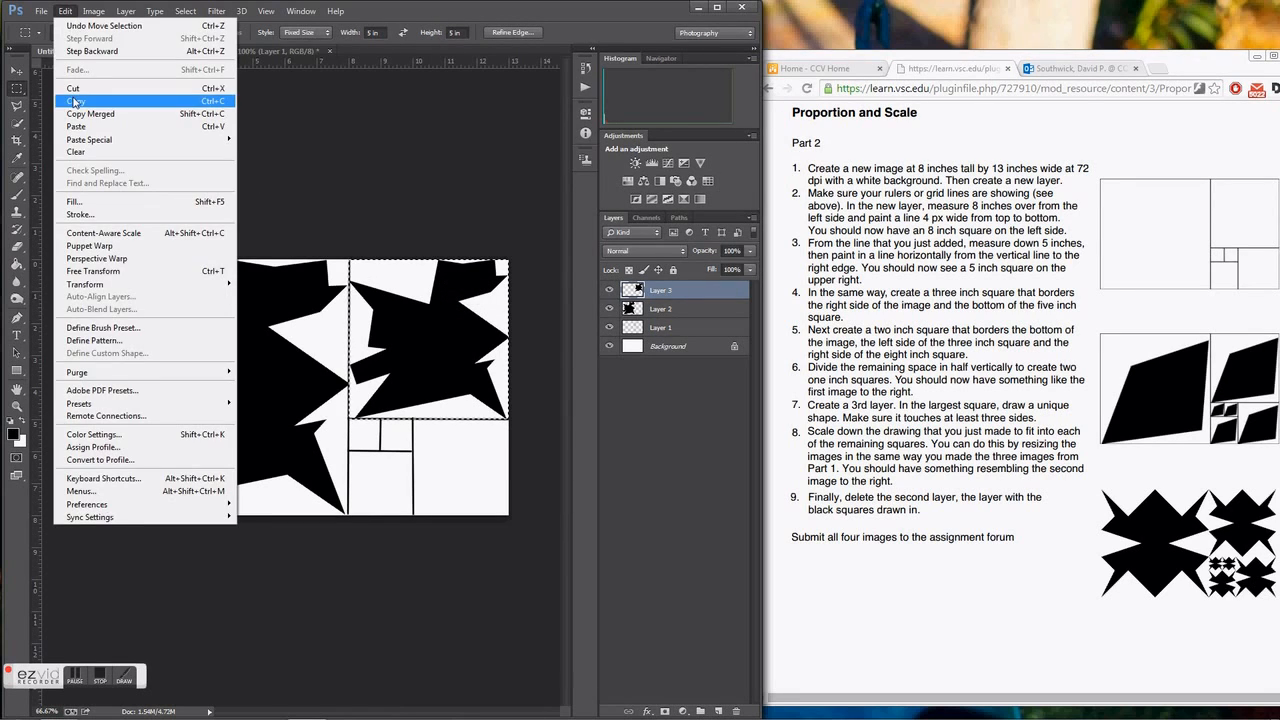
left_click(76, 101)
Create another new document at the clipboard size and paste the copied five-inch shape into it.
left_click(41, 11)
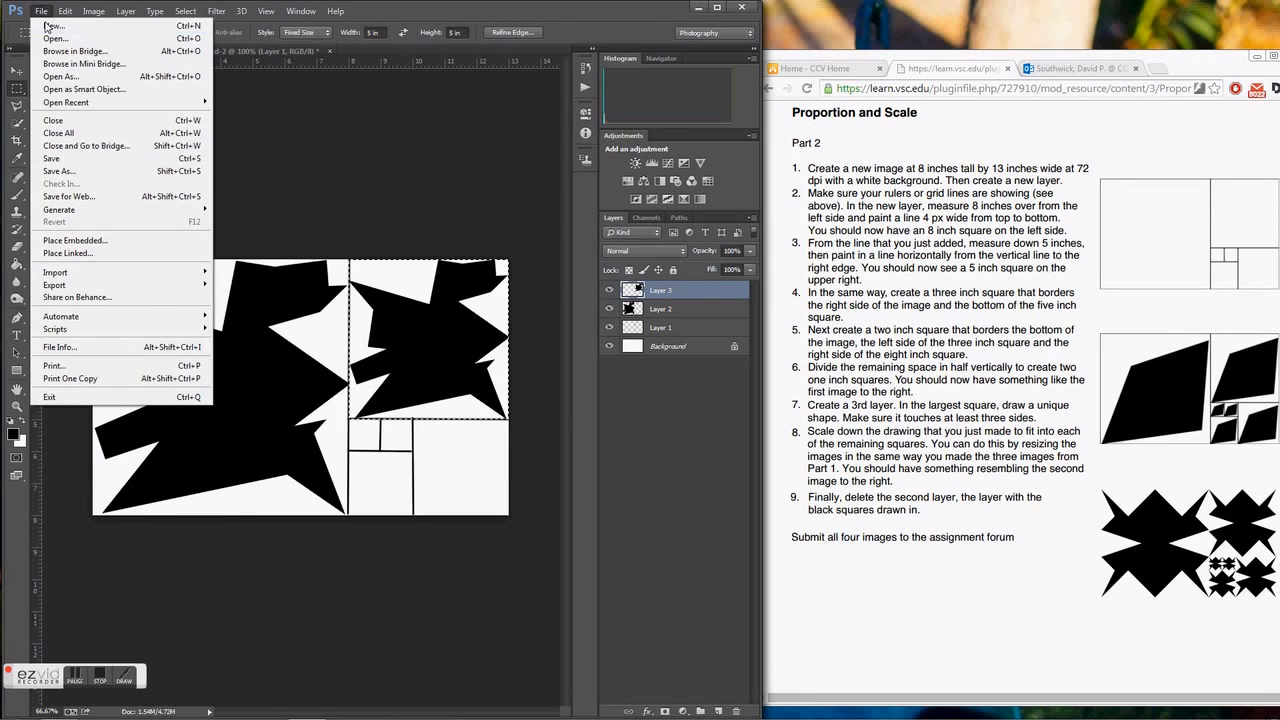
left_click(53, 25)
left_click(760, 180)
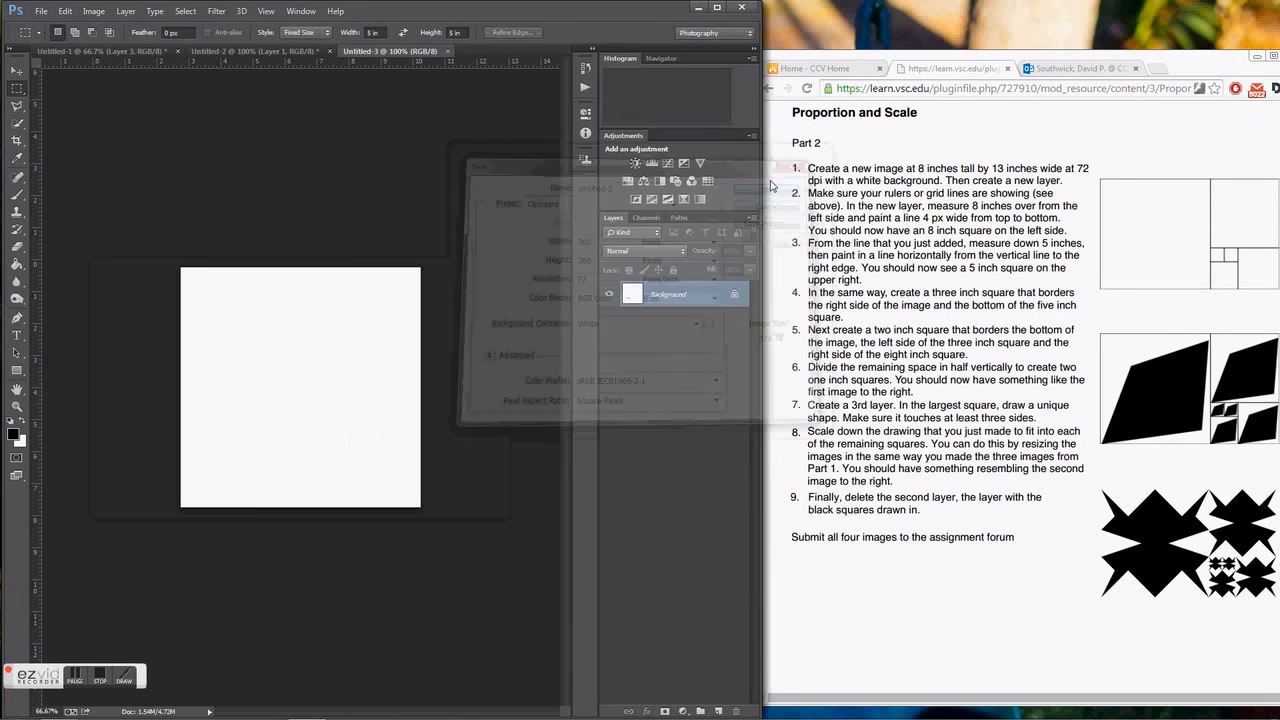
left_click(65, 11)
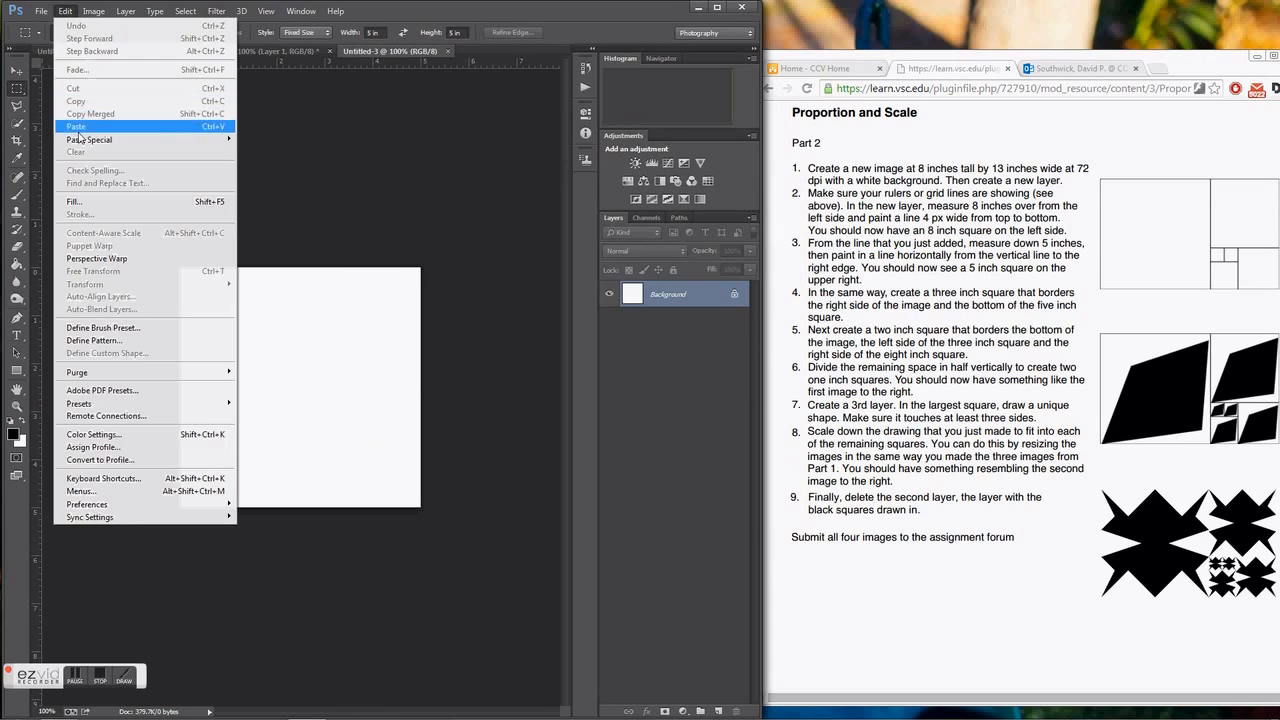
left_click(100, 130)
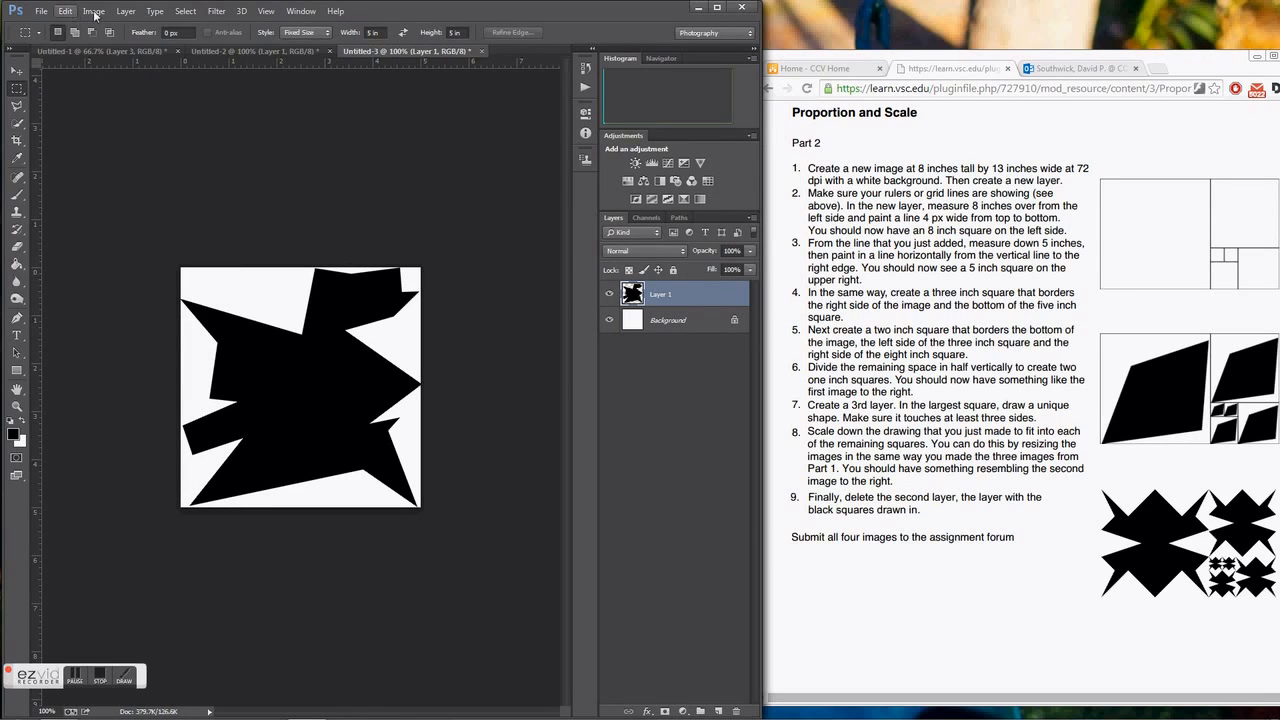
left_click(176, 12)
left_click(190, 26)
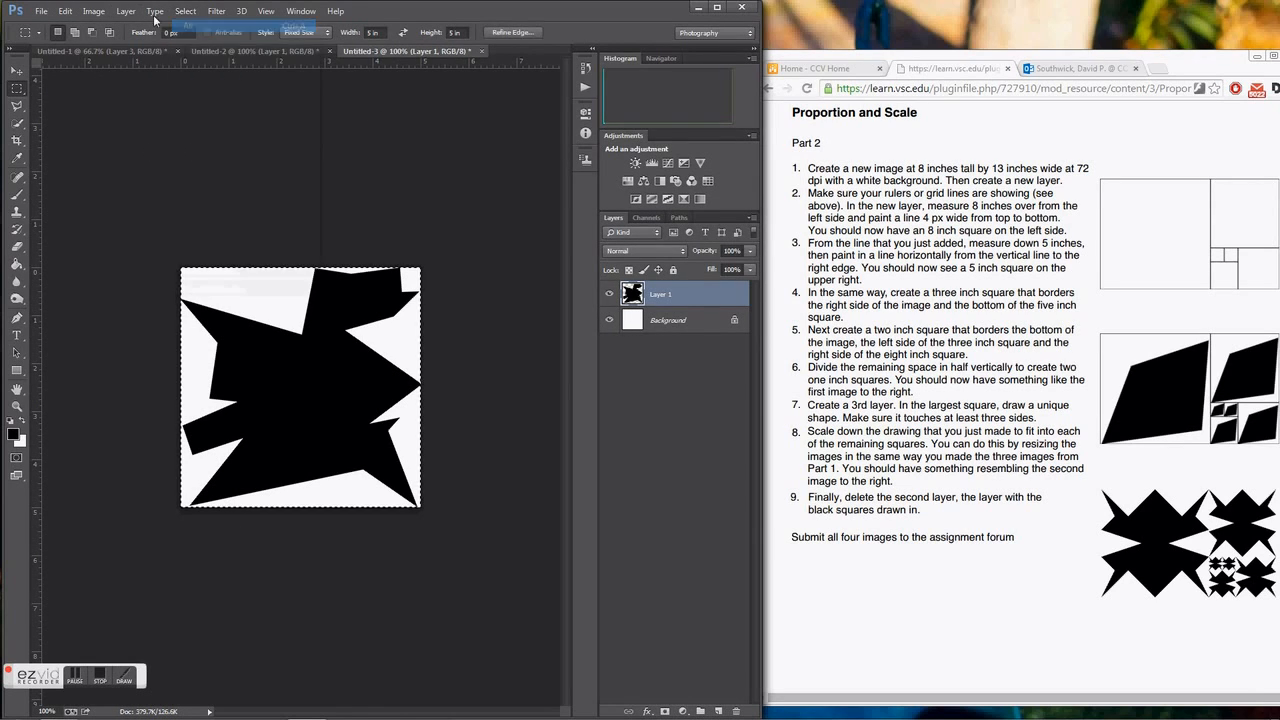
left_click(65, 11)
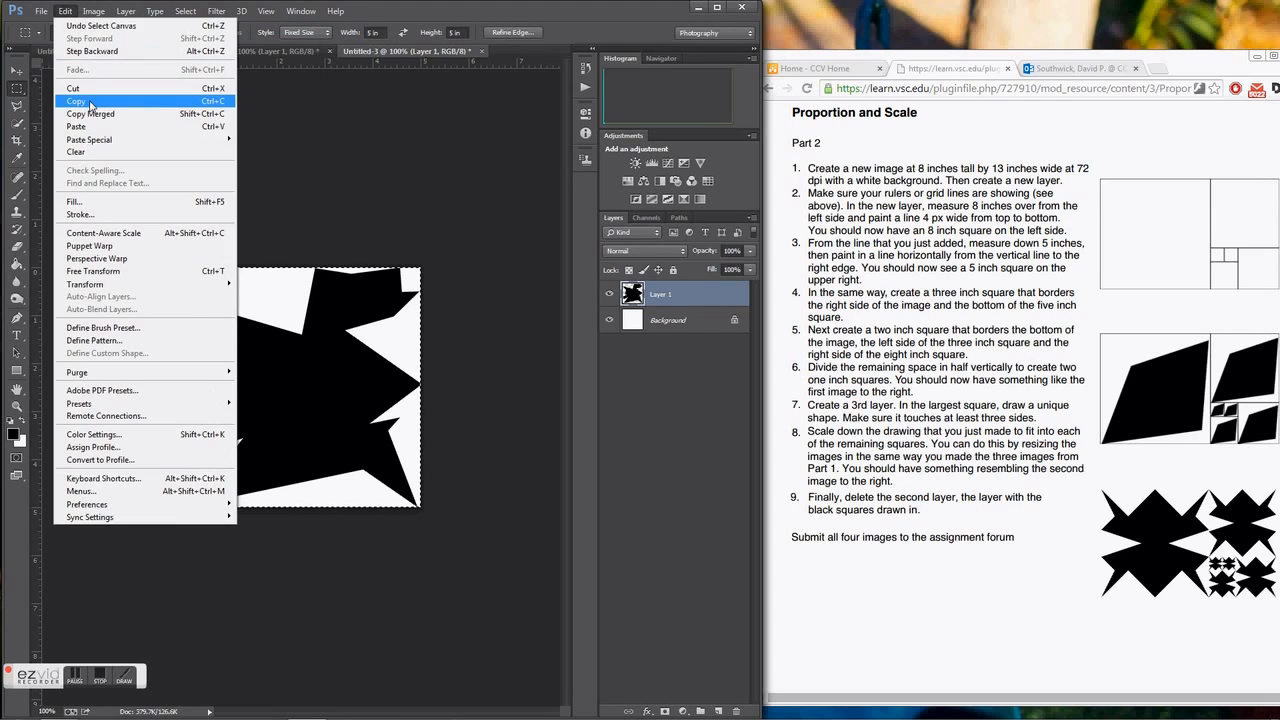
left_click(95, 100)
left_click(80, 48)
key("ctrl+v")
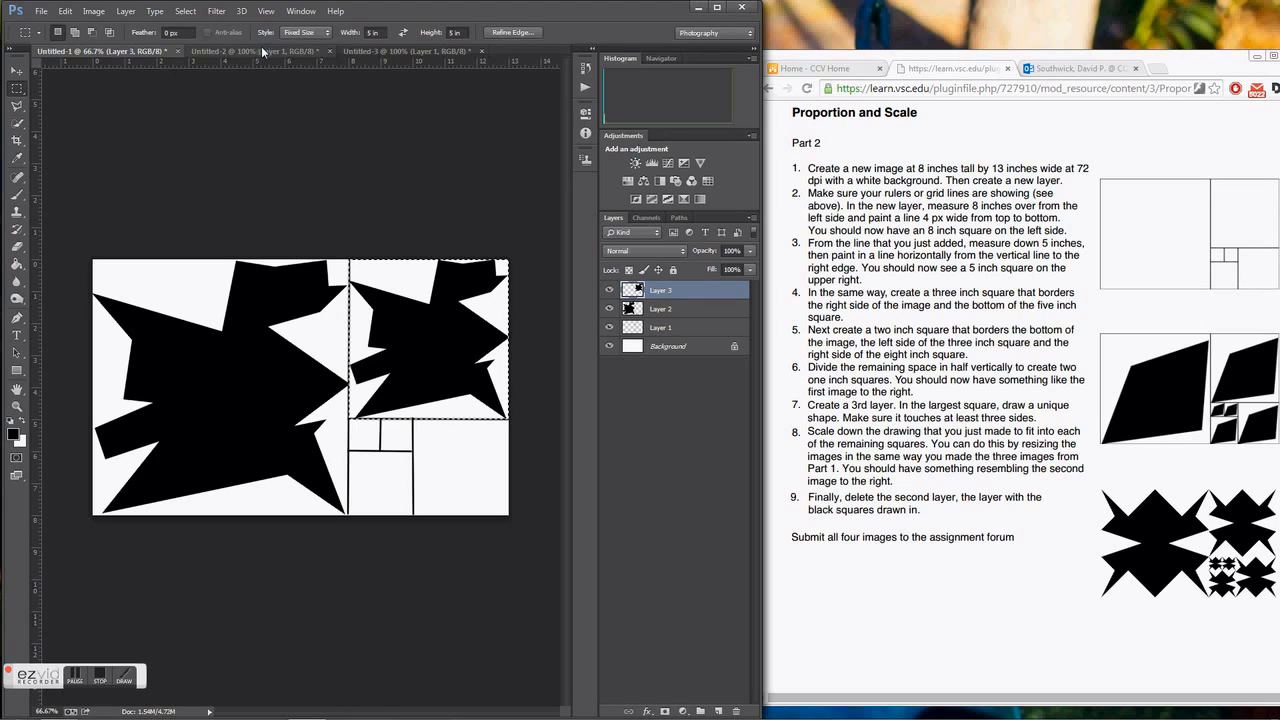
left_click(384, 50)
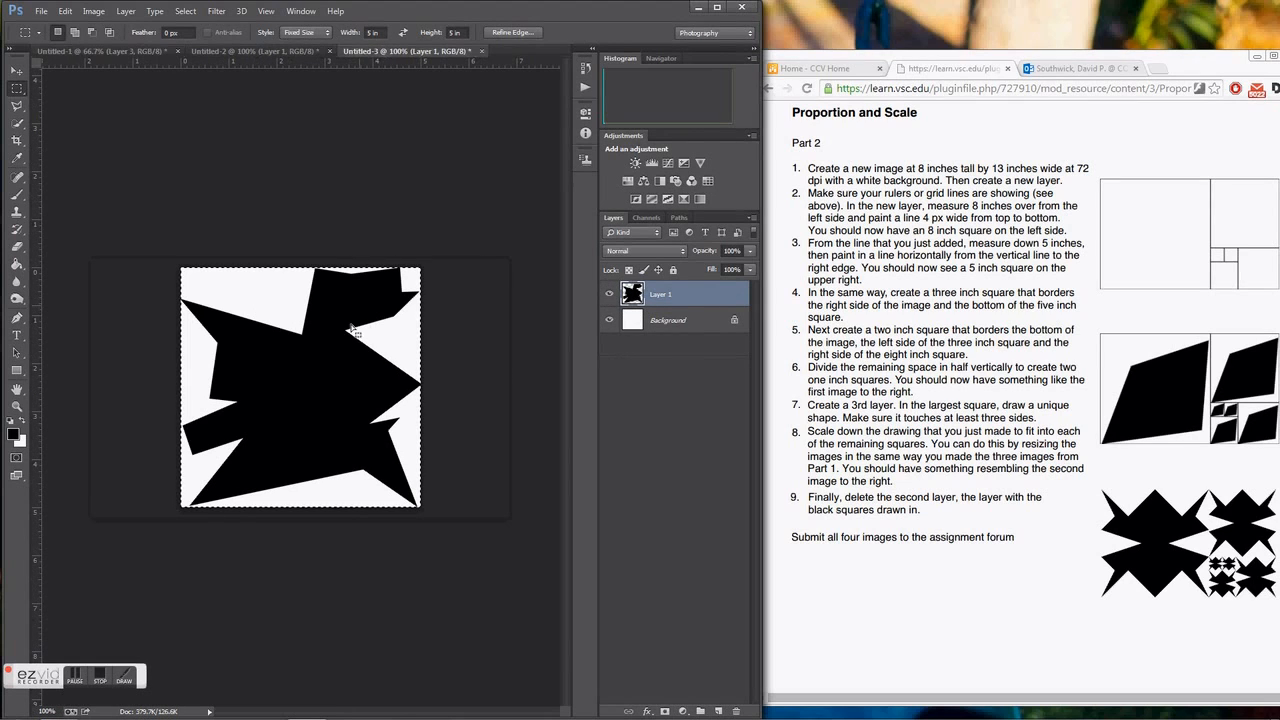
left_click(185, 11)
left_click(197, 39)
Resize the image in the third document to 3 by 3 inches.
left_click(93, 11)
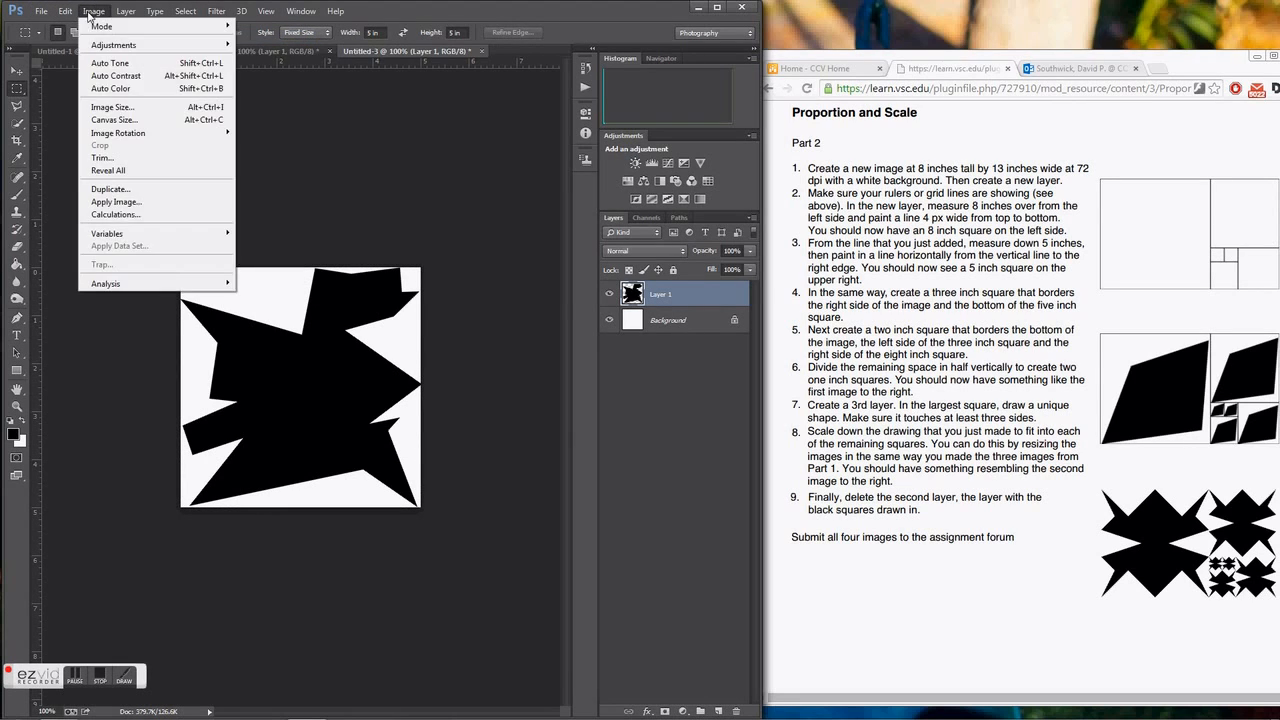
left_click(110, 107)
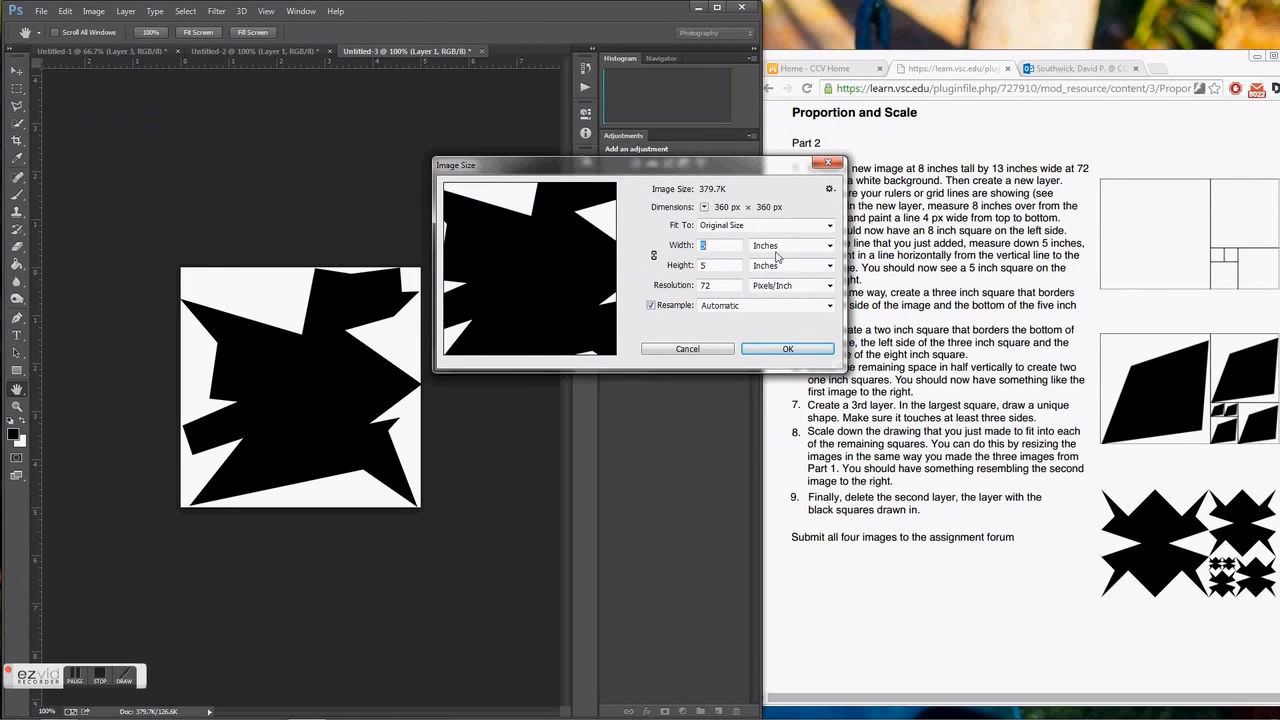
type("3")
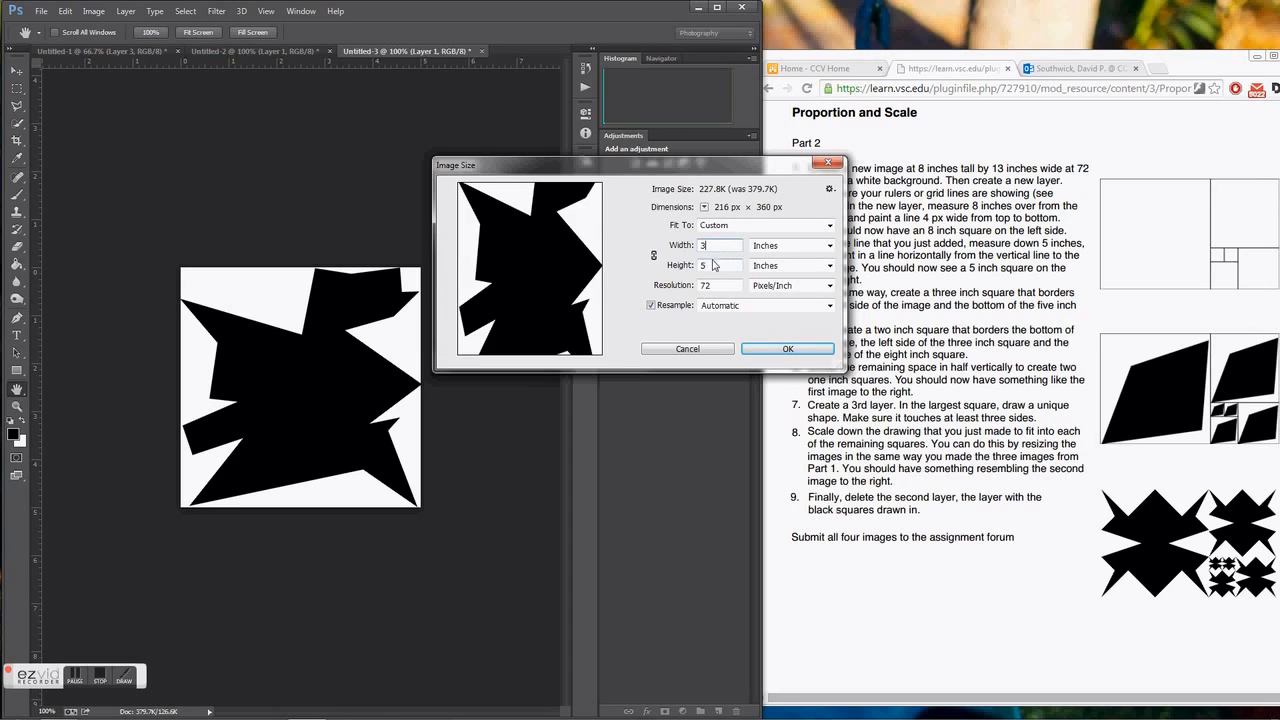
double_click(705, 265)
type("3")
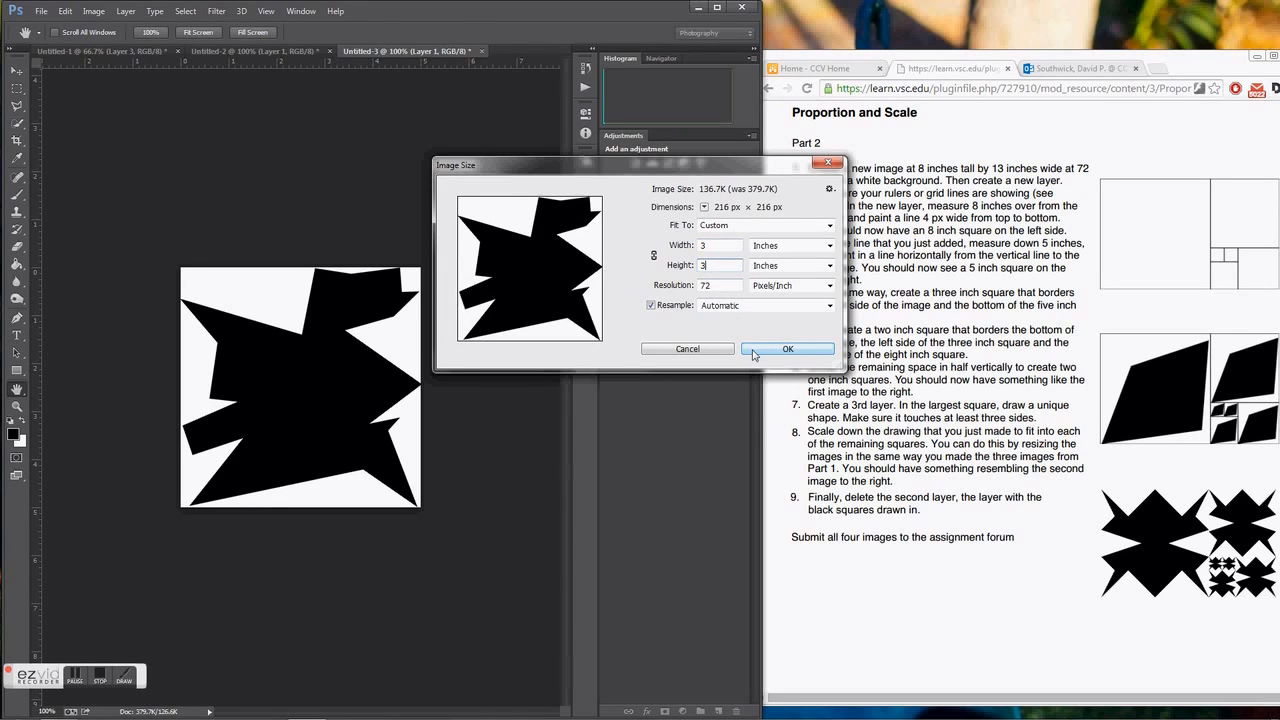
left_click(787, 349)
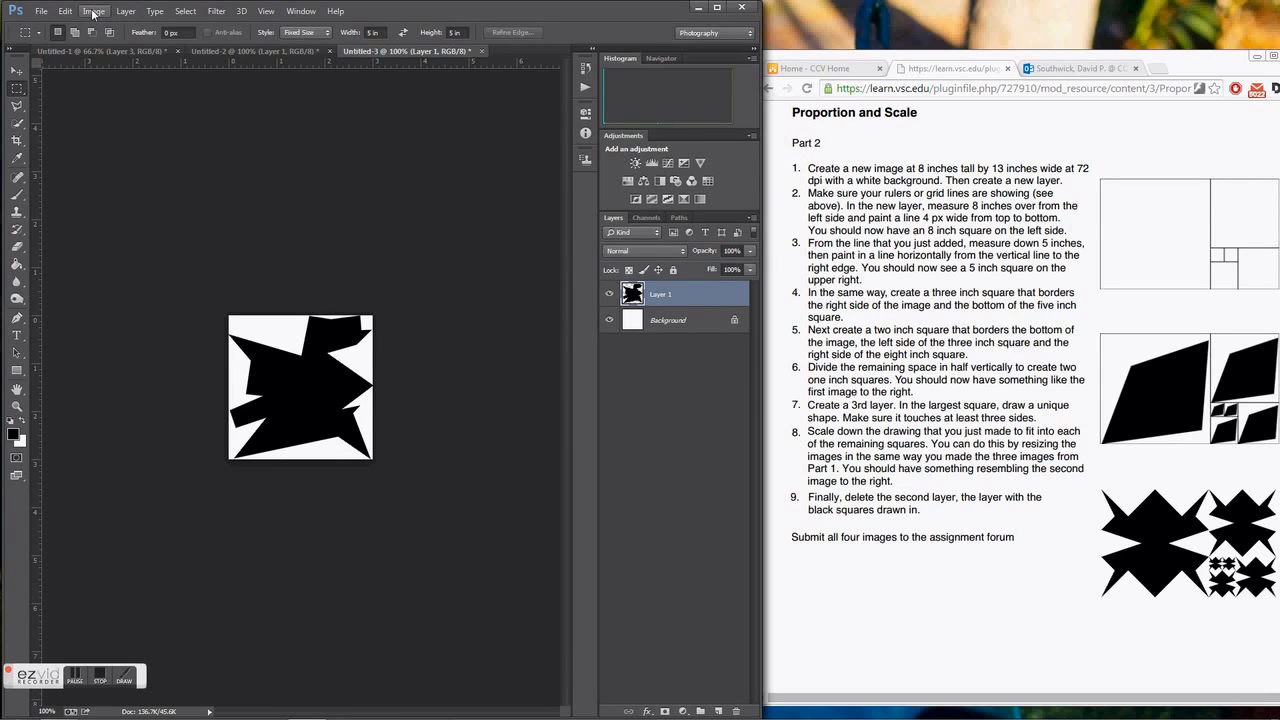
Select the entire 3 by 3 inch image and copy it.
left_click(187, 11)
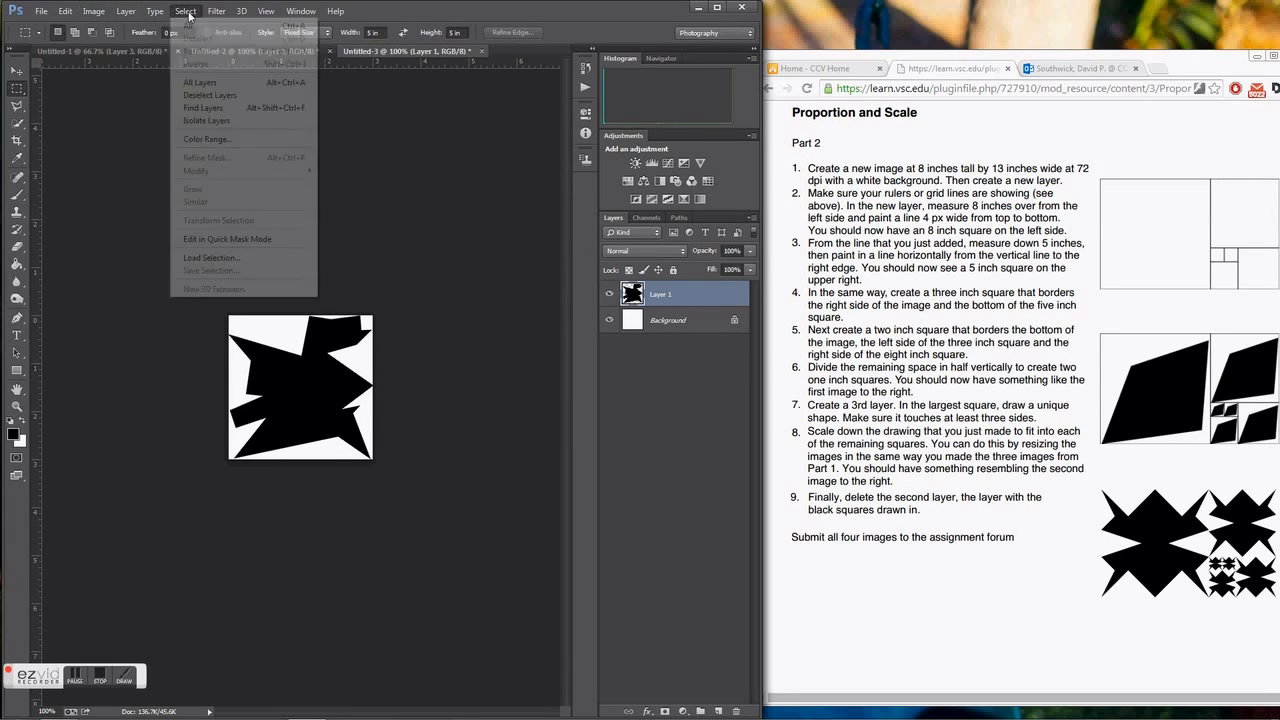
left_click(192, 24)
left_click(65, 11)
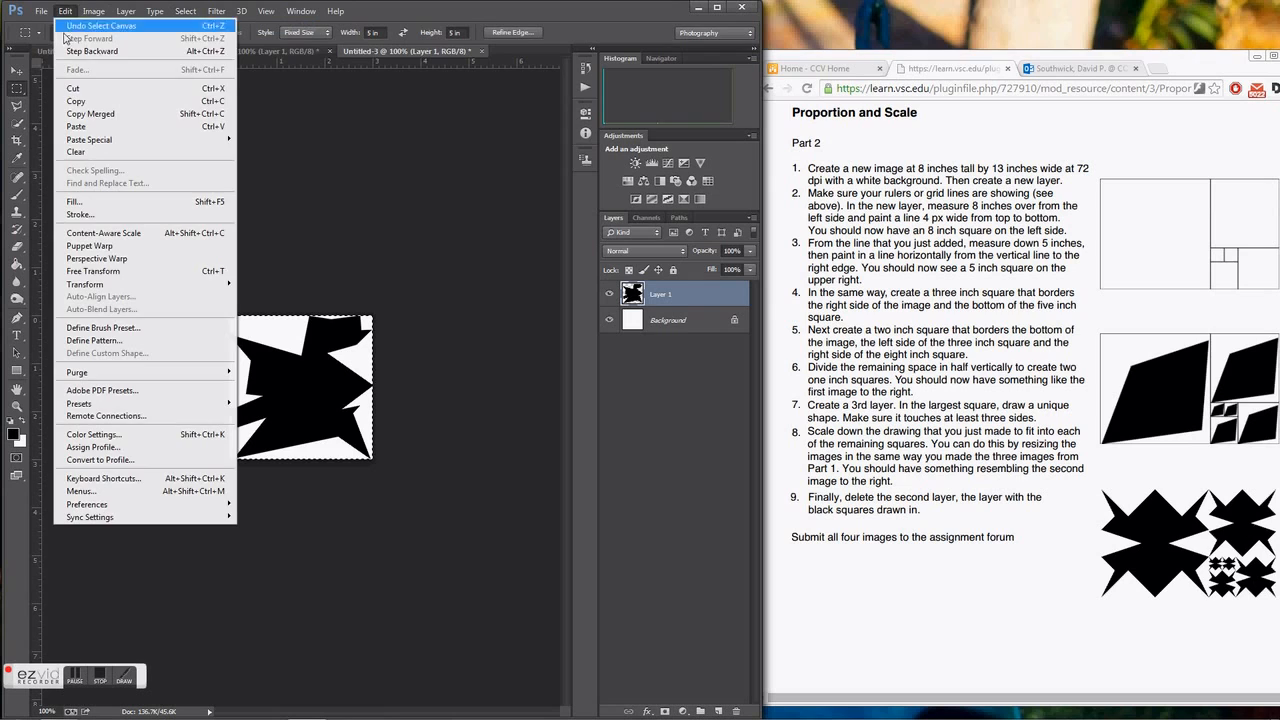
left_click(75, 101)
Paste the three-inch shape into the composition and move it into the three-inch square.
left_click(108, 51)
key("ctrl+v")
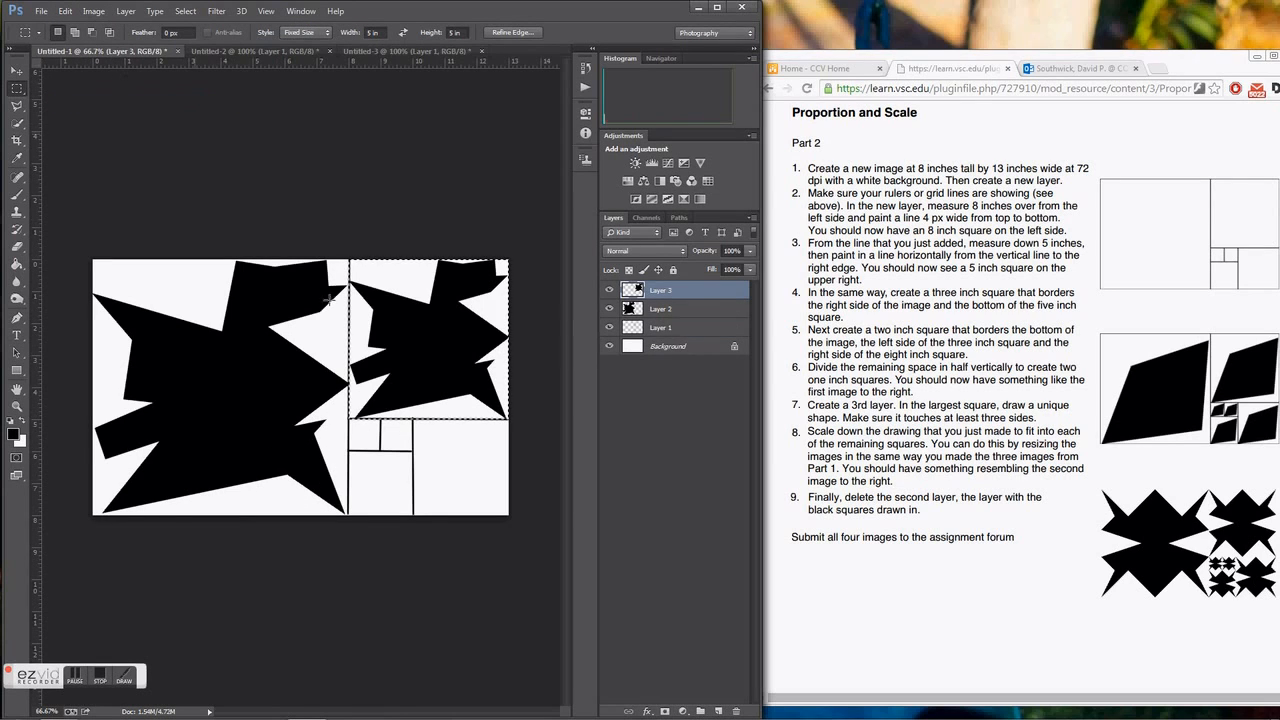
left_click(65, 11)
left_click(88, 128)
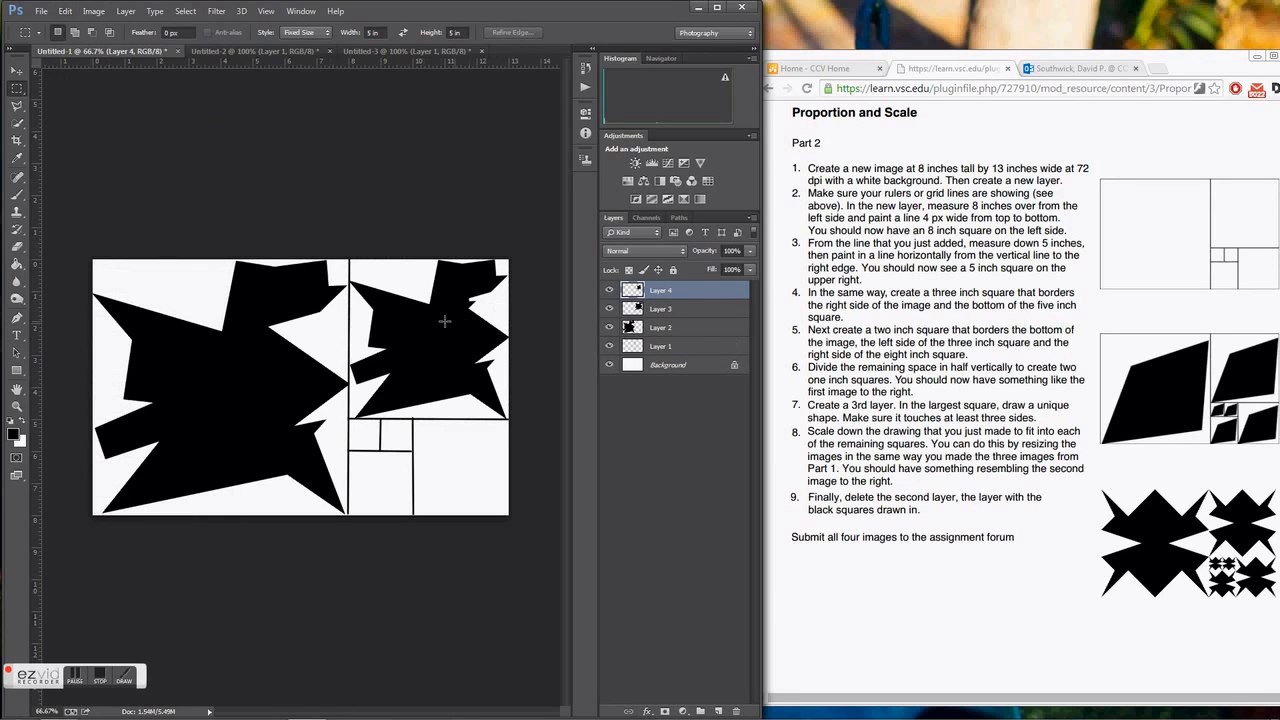
left_click(17, 71)
left_click_drag(411, 338, 450, 457)
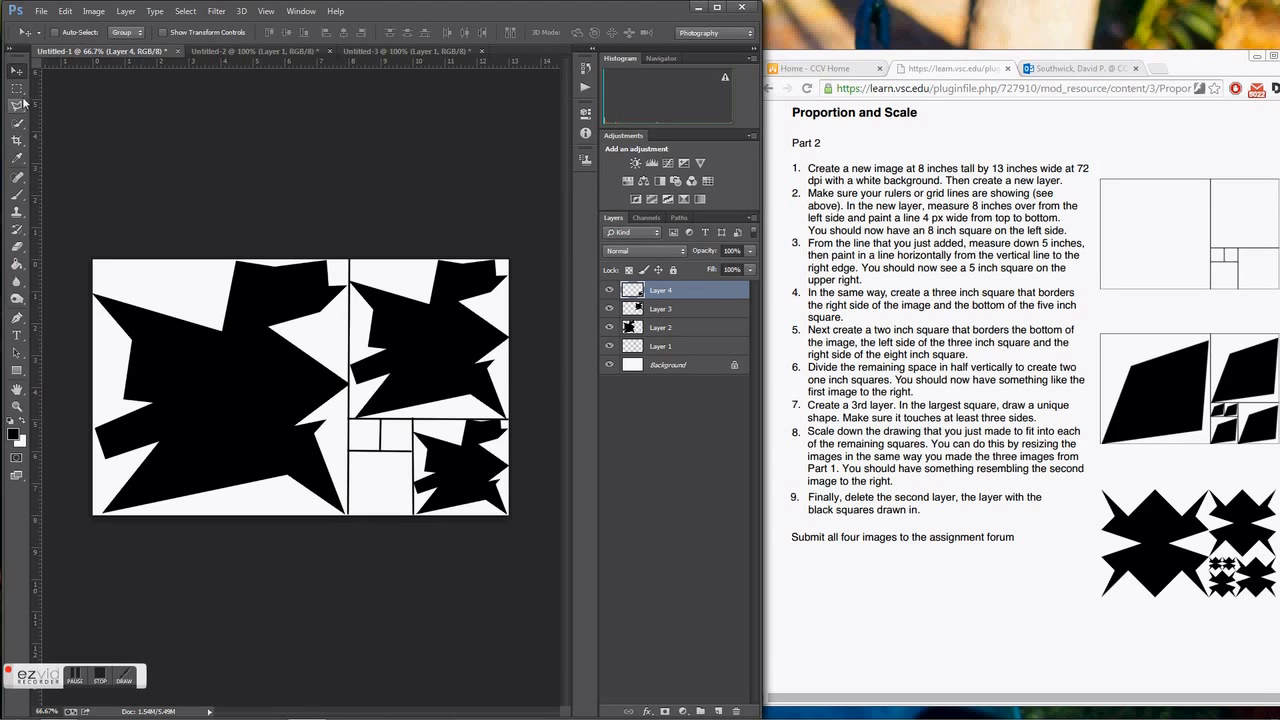
Return to the third document, clear its selection and resize the image to 2 by 2 inches.
left_click(372, 52)
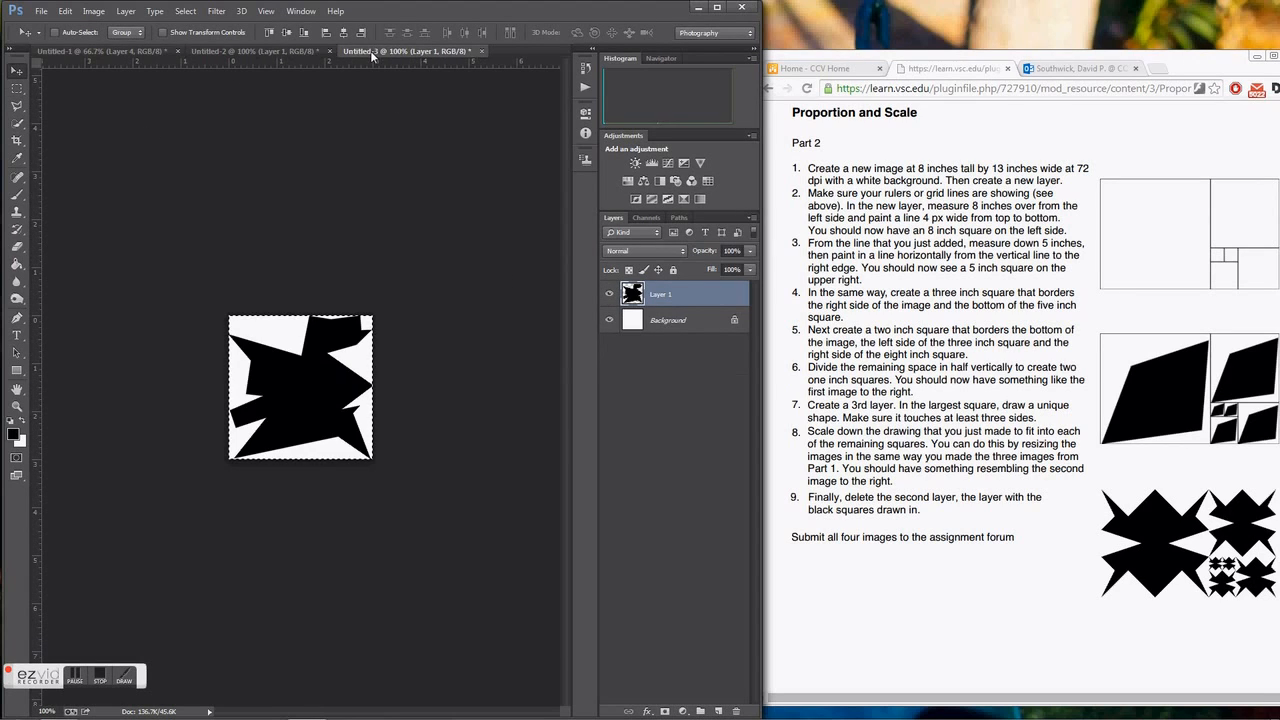
left_click(298, 364)
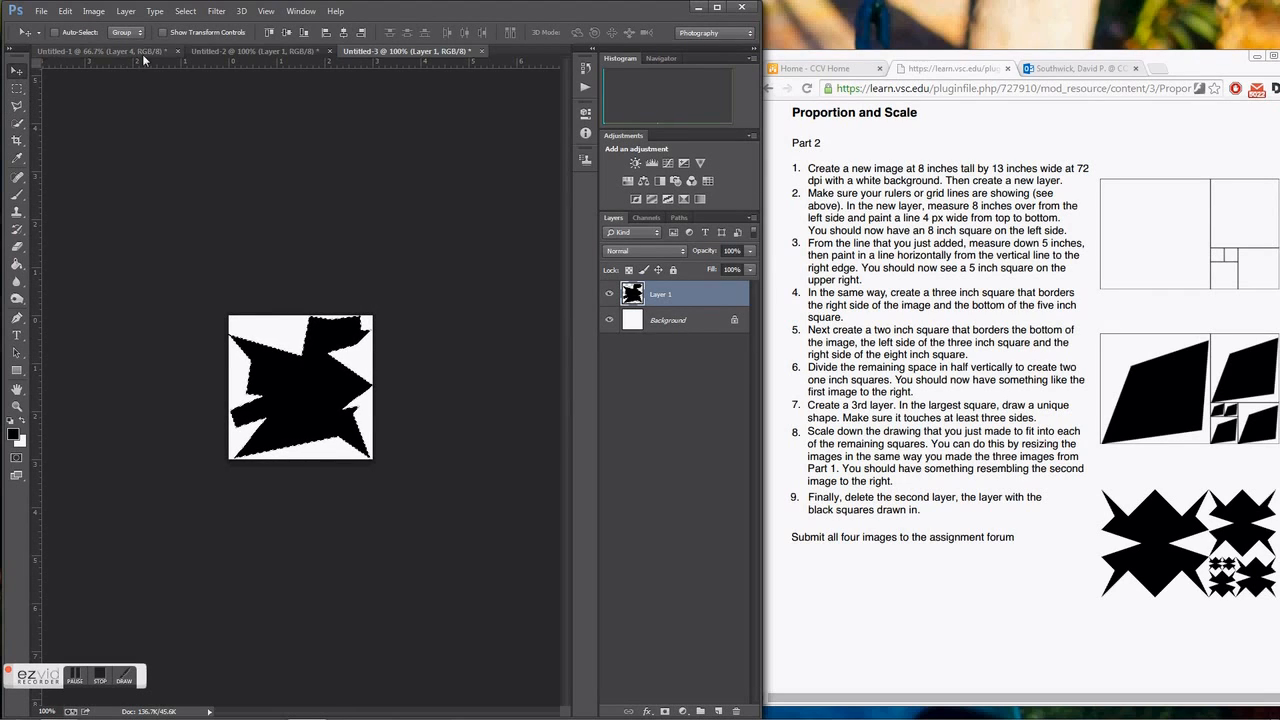
left_click(185, 11)
left_click(200, 38)
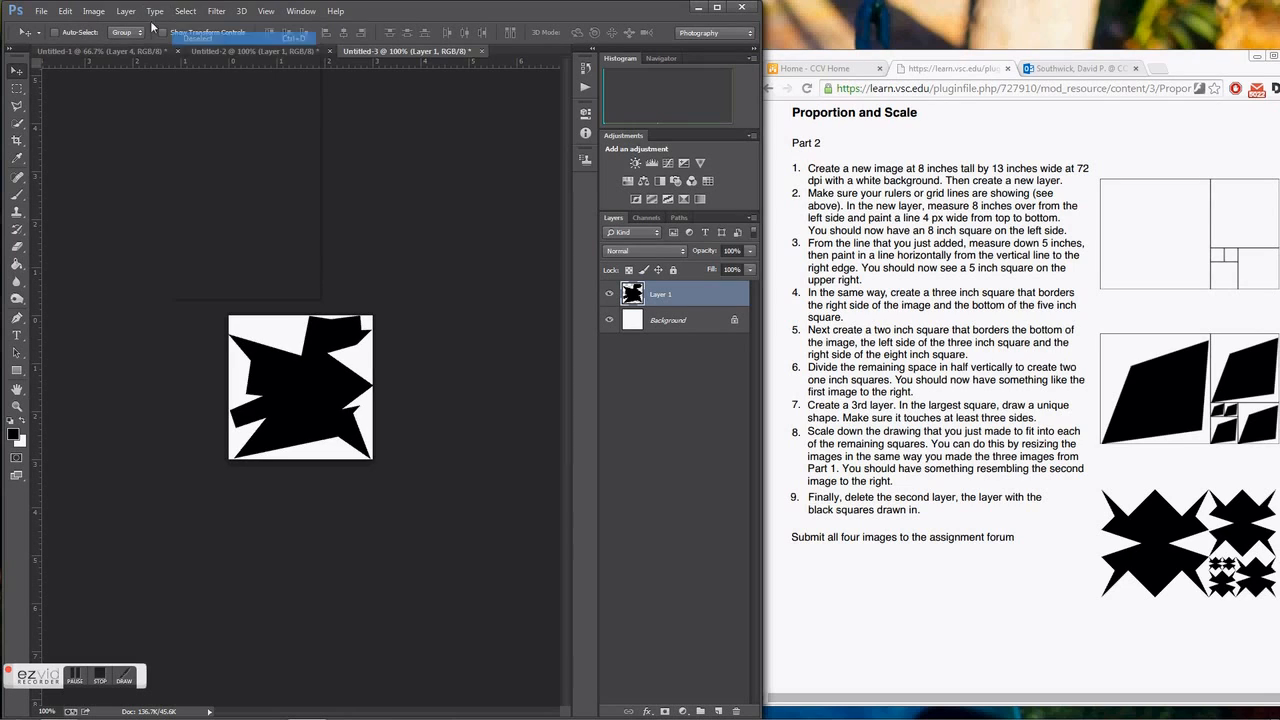
left_click(93, 11)
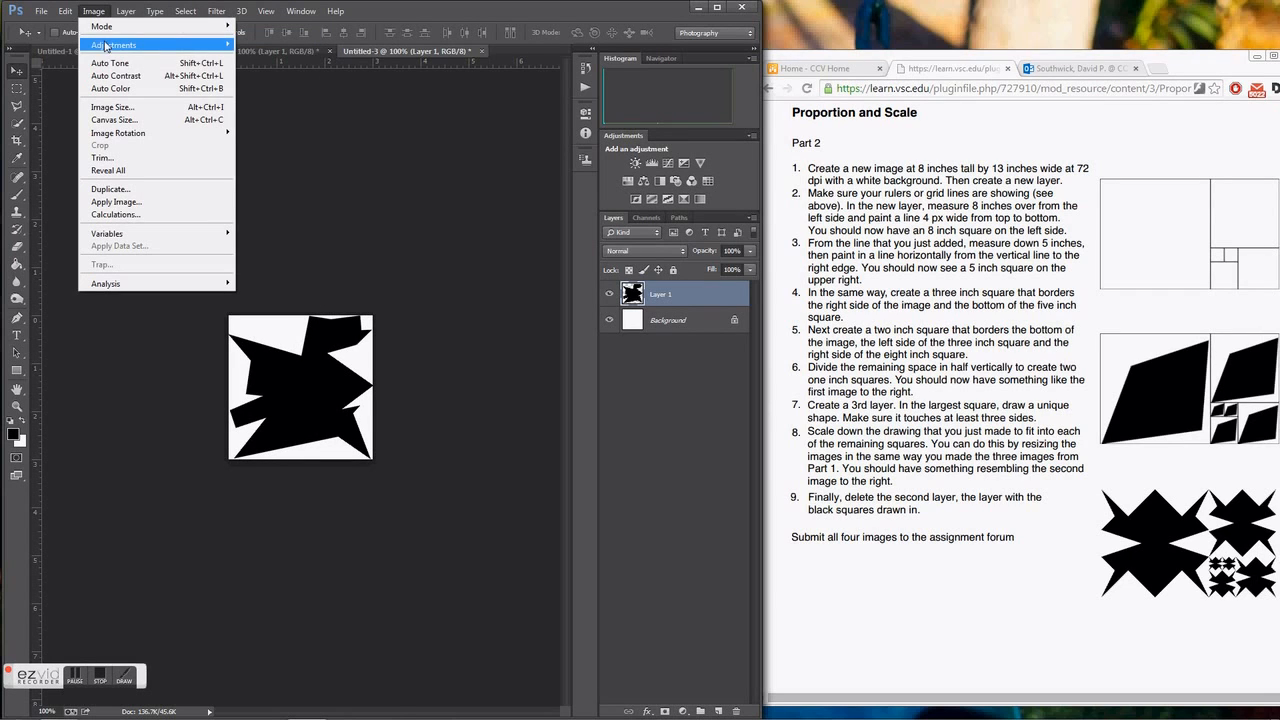
left_click(96, 110)
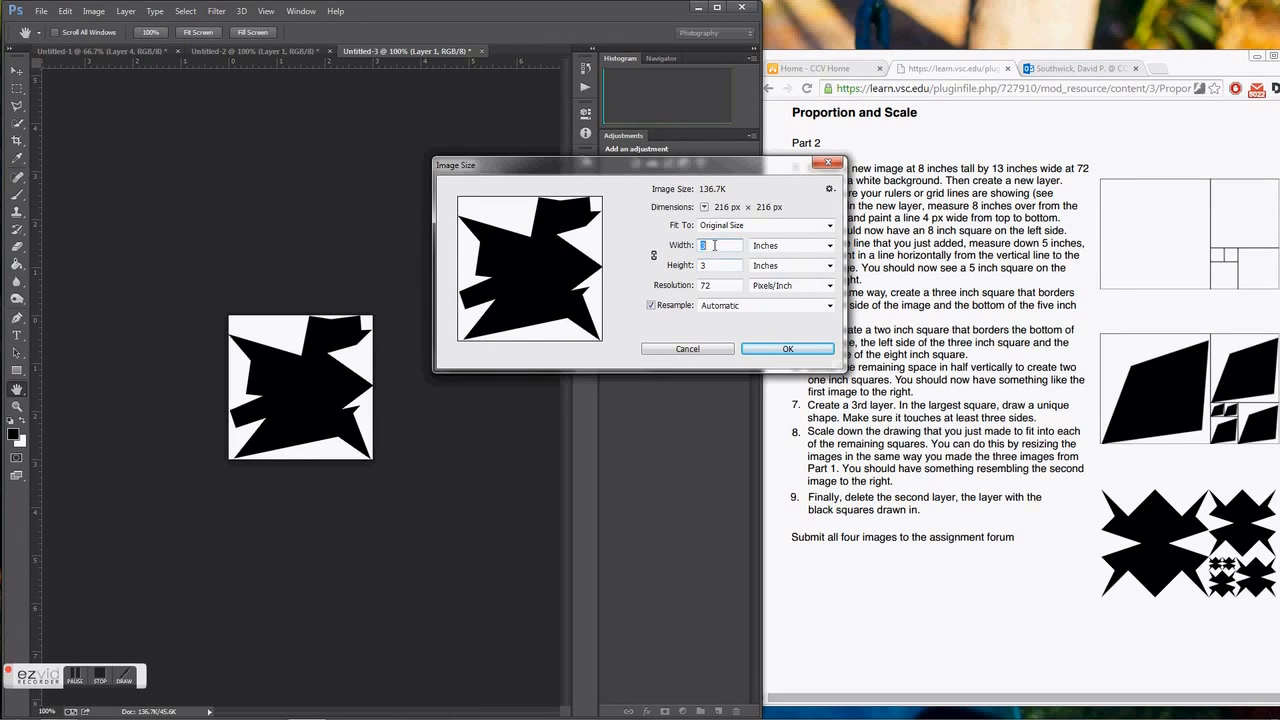
type("2")
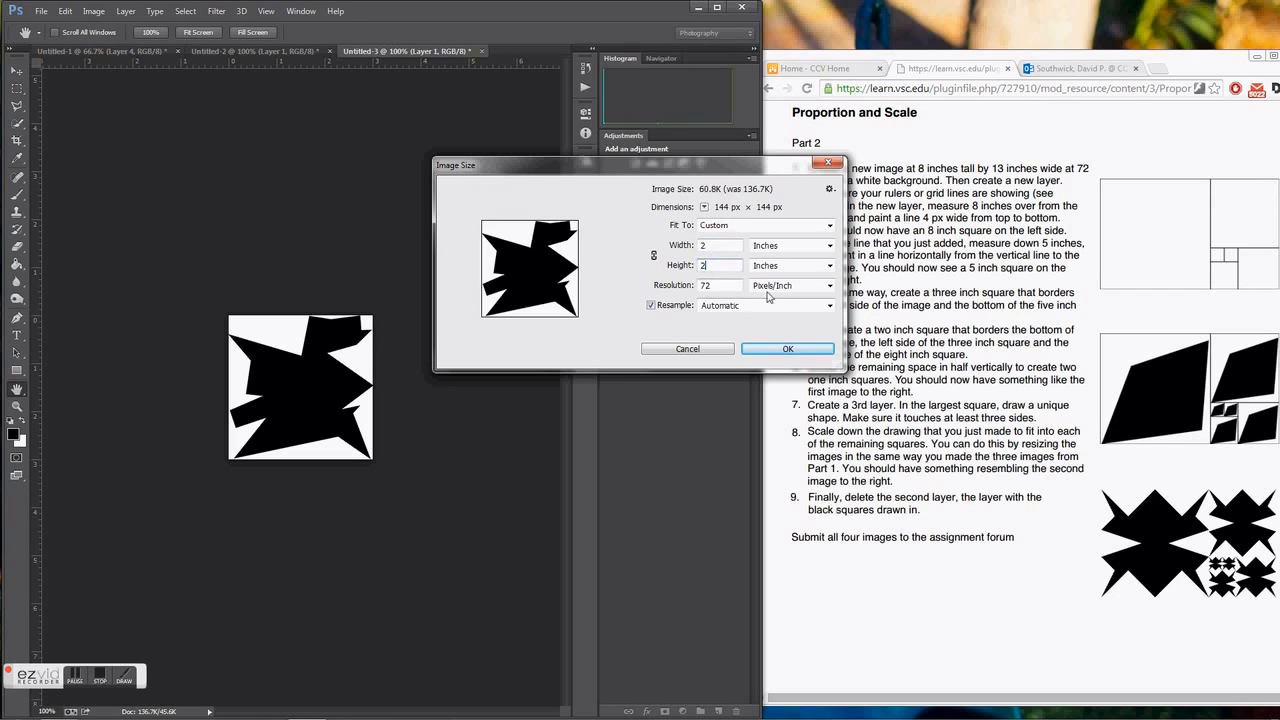
left_click(786, 349)
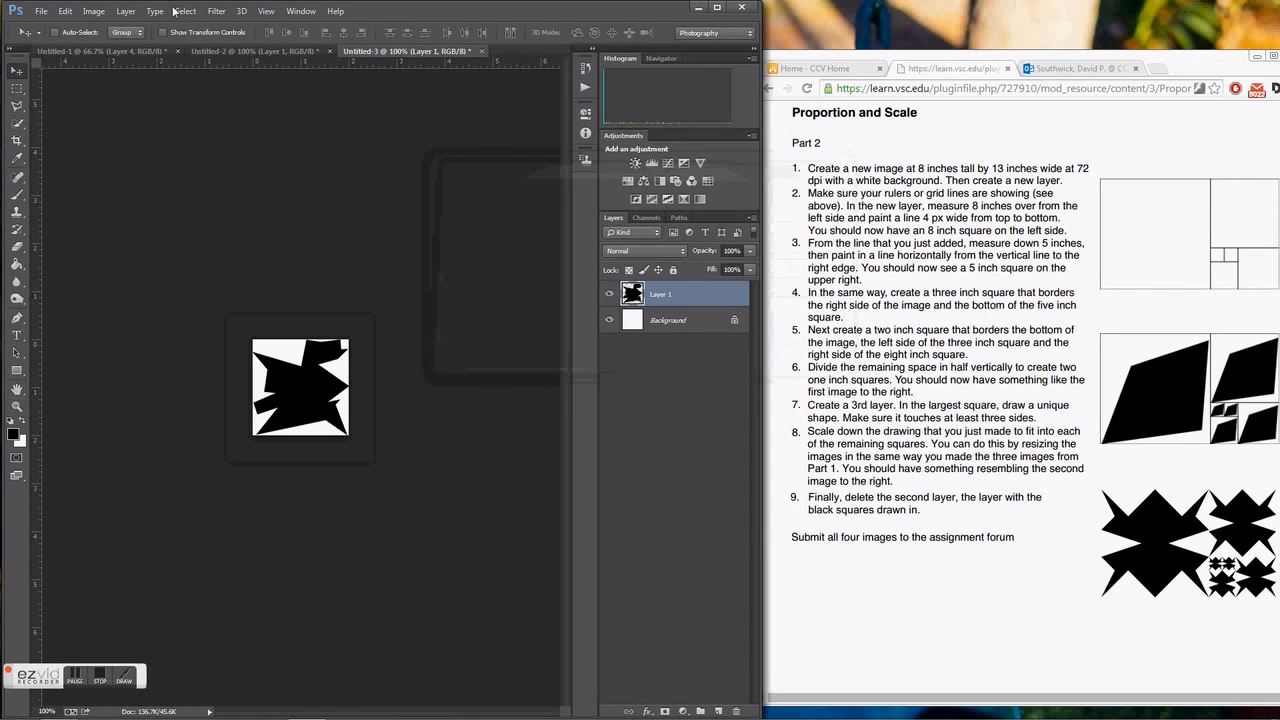
Select and copy the entire 2 by 2 inch image and return to the composition document.
left_click(185, 11)
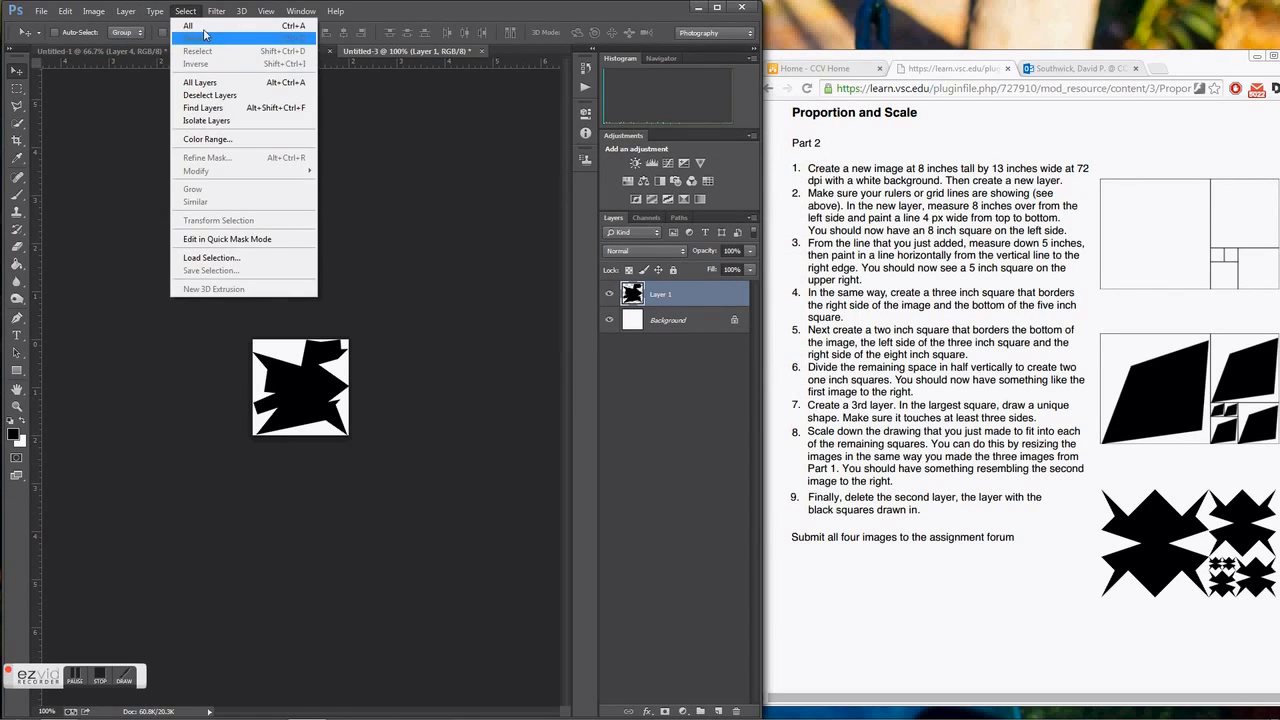
left_click(196, 26)
left_click(65, 11)
left_click(90, 108)
left_click(140, 51)
key("ctrl+v")
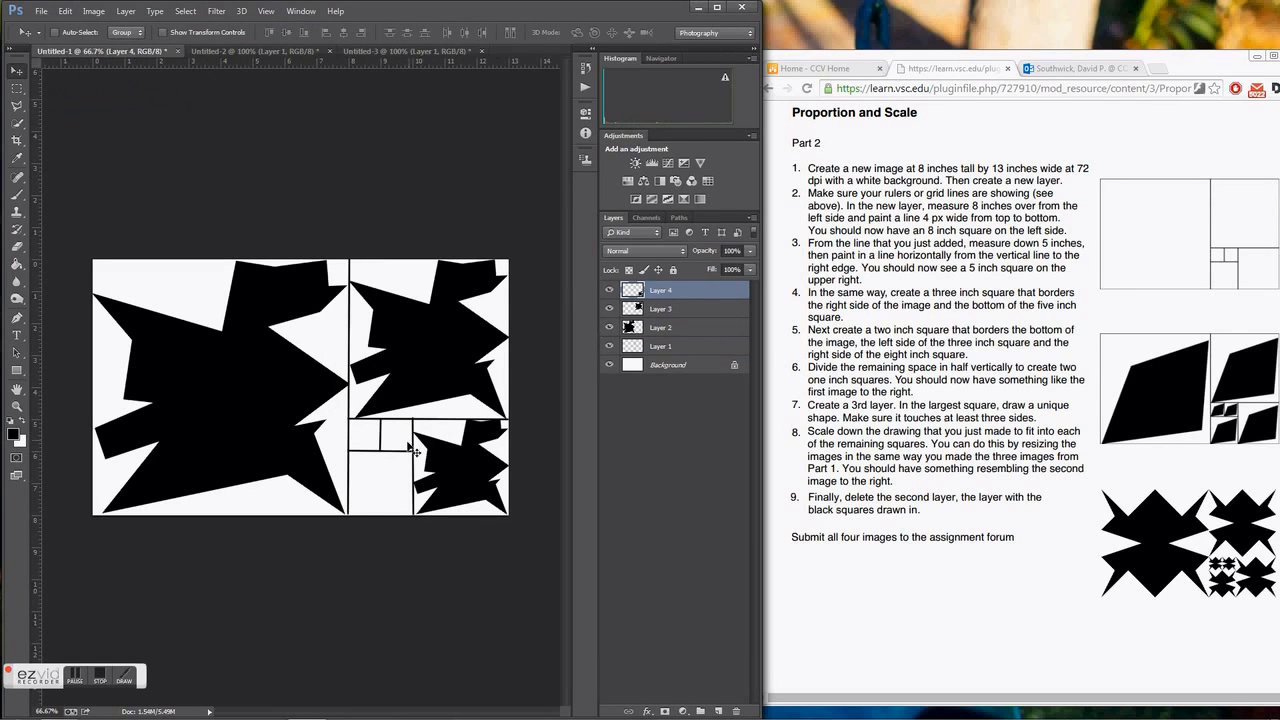
Paste the two-inch shape into the composition and move it into the two-inch square.
left_click(65, 11)
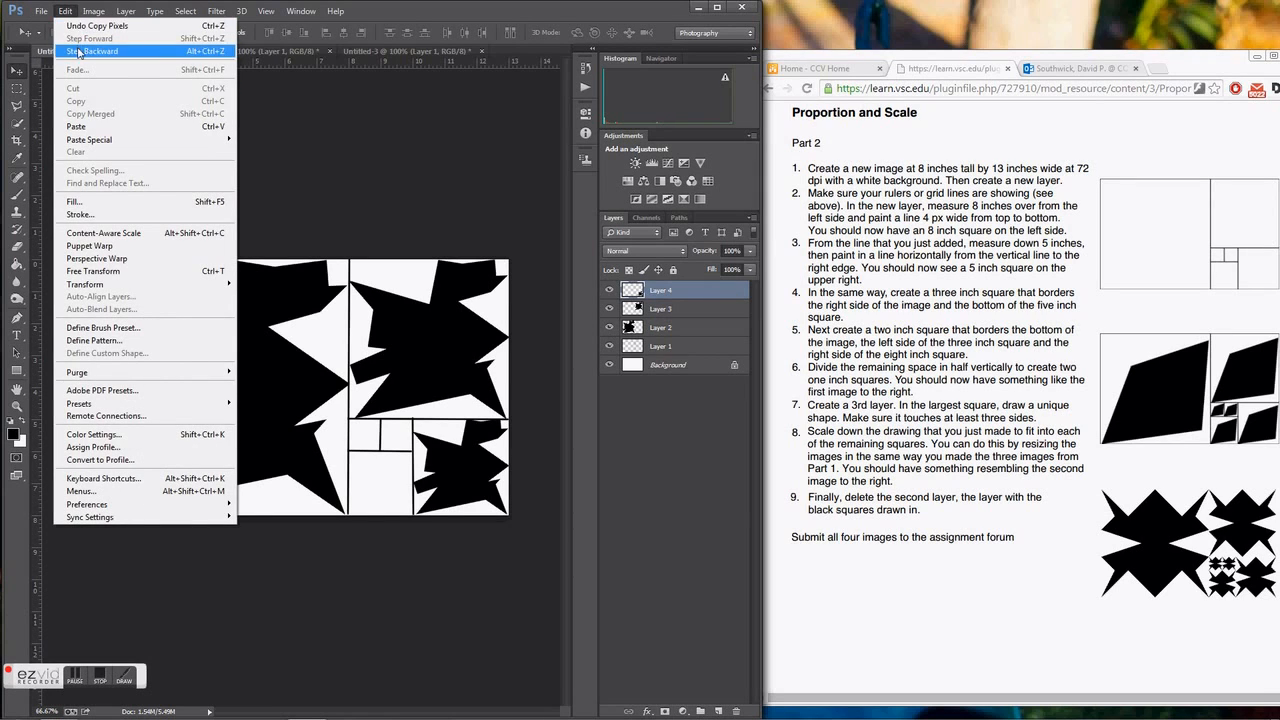
left_click(88, 127)
left_click_drag(469, 466, 546, 547)
left_click_drag(392, 466, 396, 481)
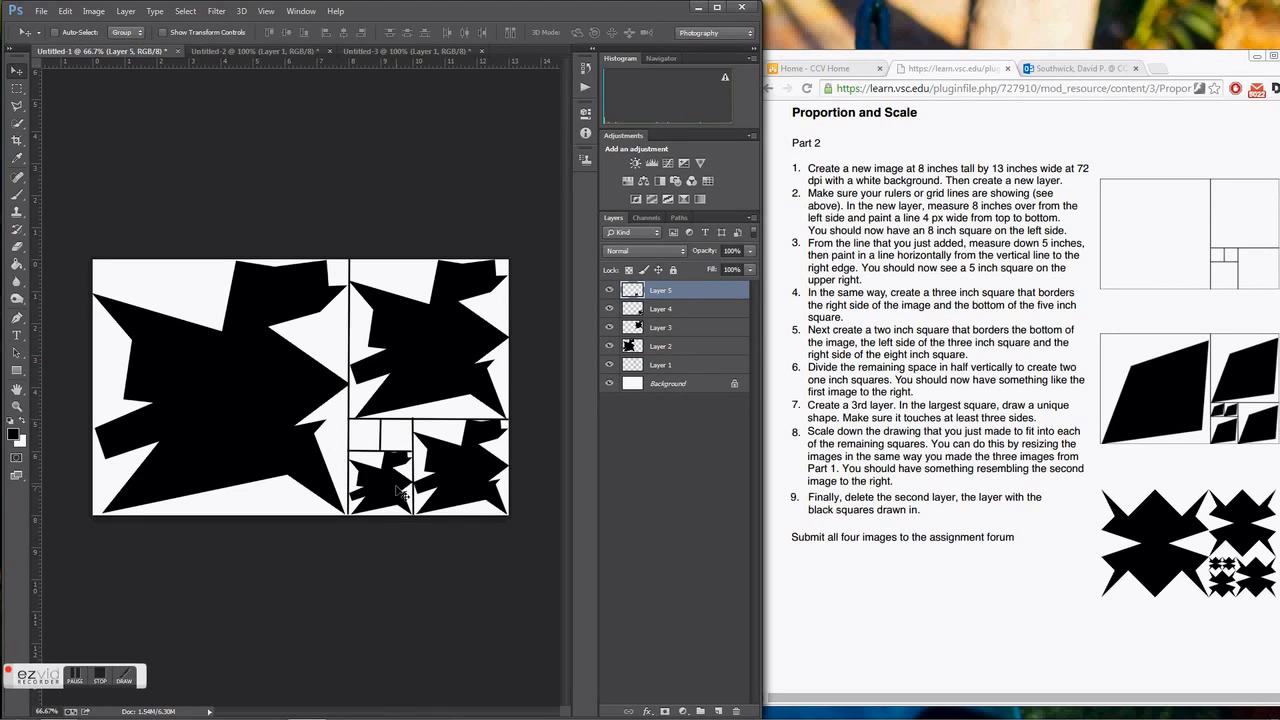
Return to the third document, clear its selection and resize the image to 1 by 1 inch.
left_click(392, 51)
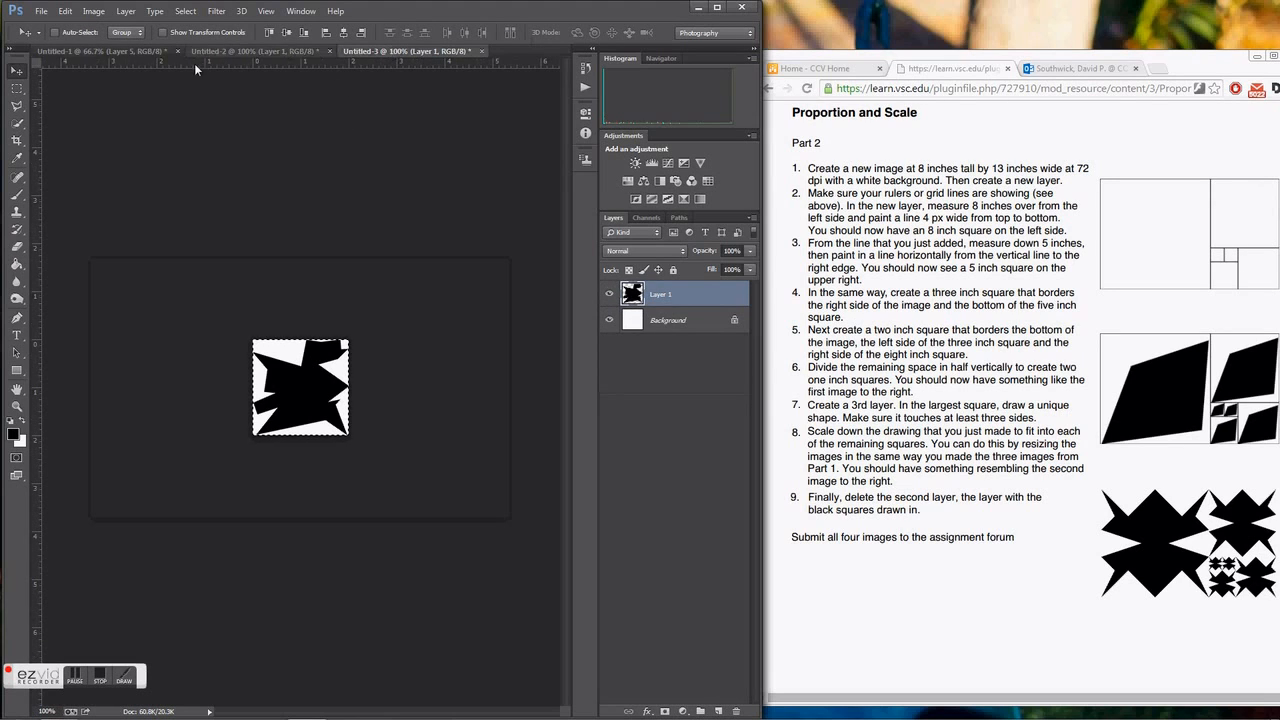
left_click(185, 11)
left_click(197, 38)
left_click(93, 11)
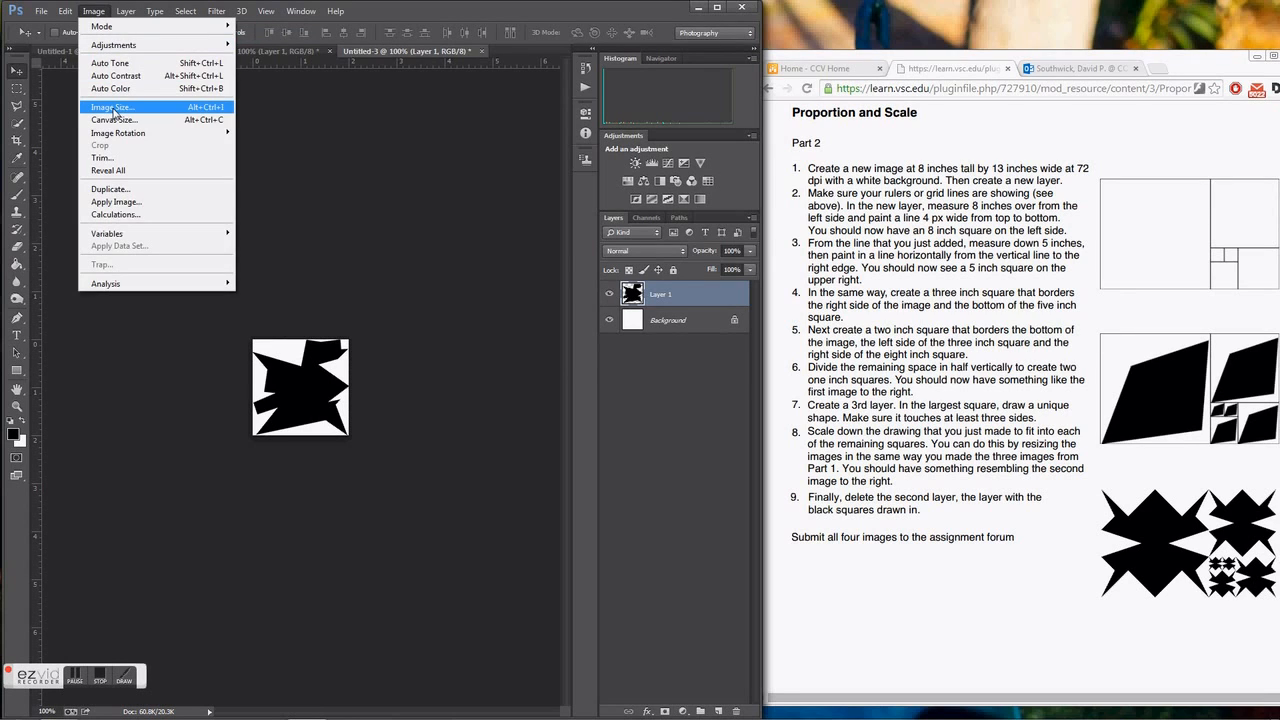
left_click(113, 107)
type("1")
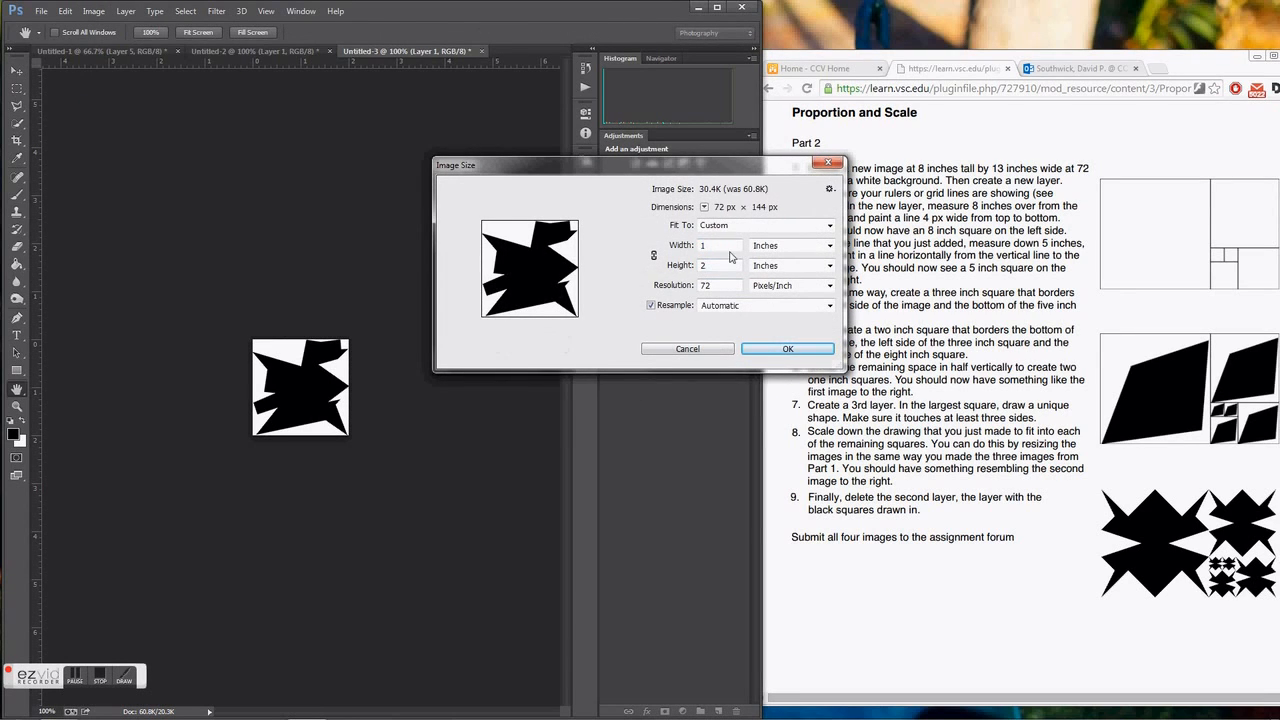
left_click(728, 265)
left_click(788, 349)
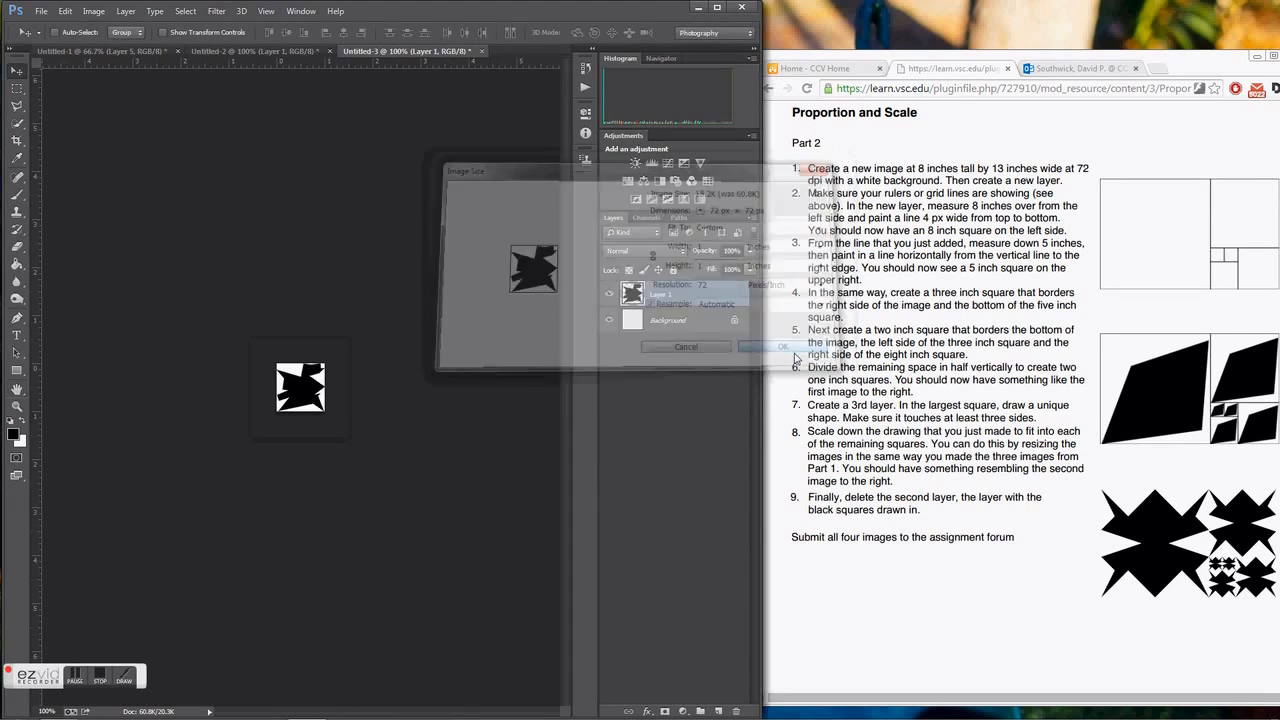
Select and copy the entire 1 by 1 inch image and return to the composition document.
left_click(65, 11)
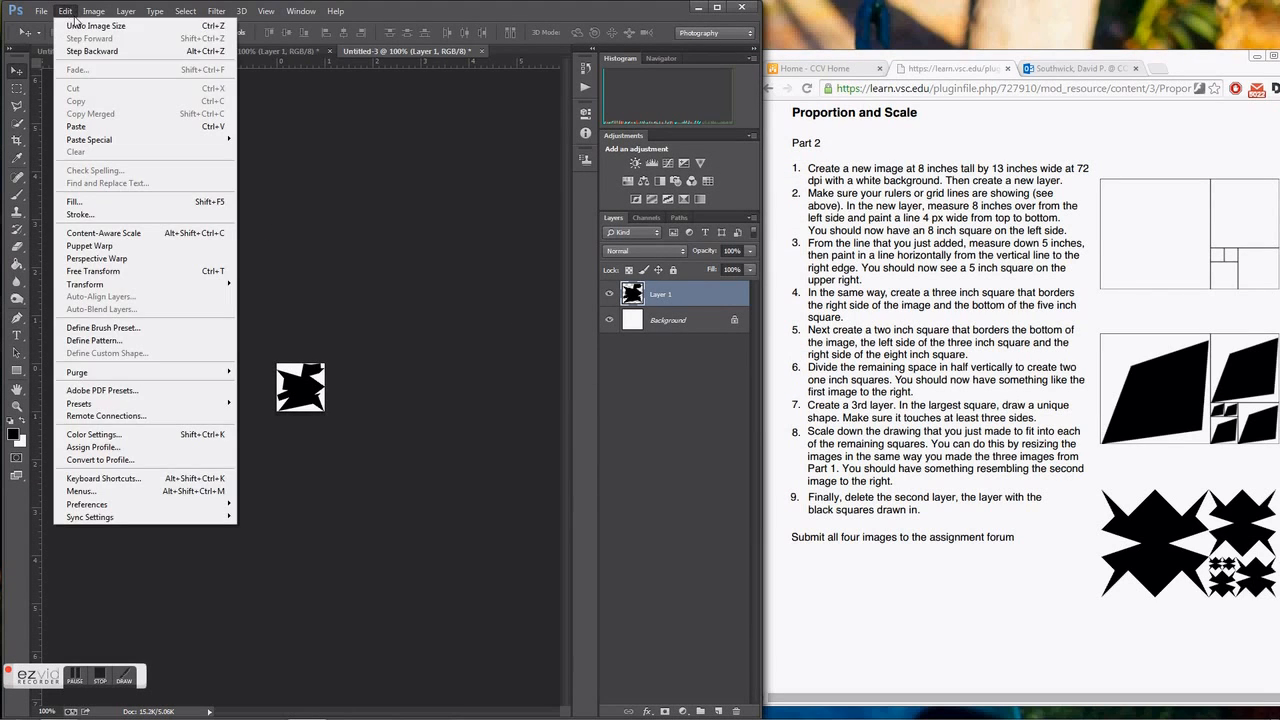
left_click(188, 26)
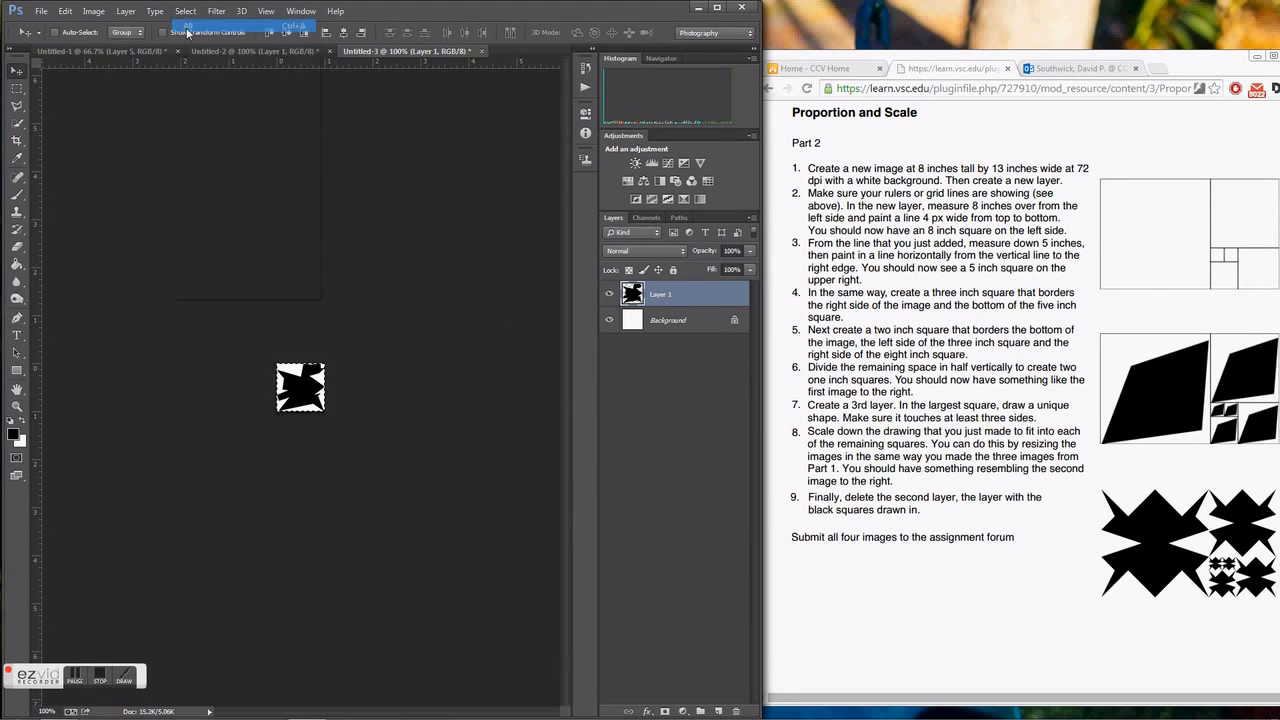
left_click(65, 11)
left_click(76, 101)
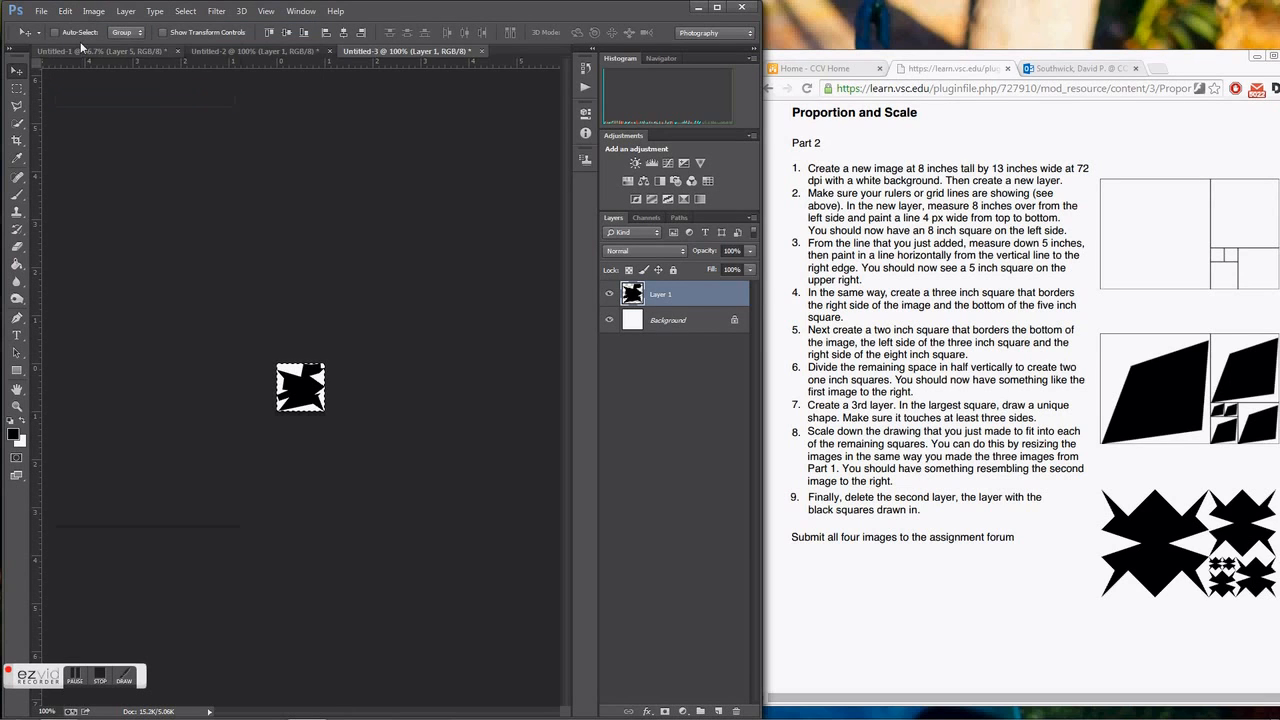
left_click(80, 48)
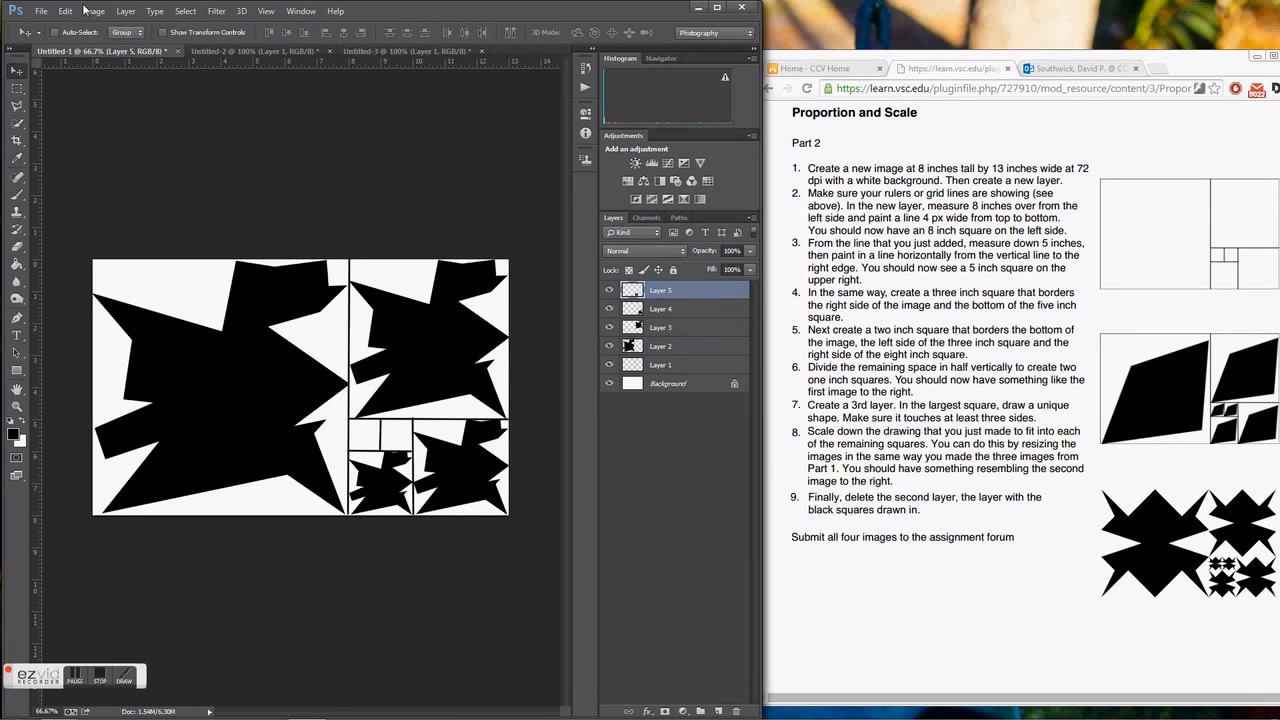
Paste the one-inch shape and move it into the one-inch square nearest the three-inch square.
left_click(65, 11)
left_click(76, 126)
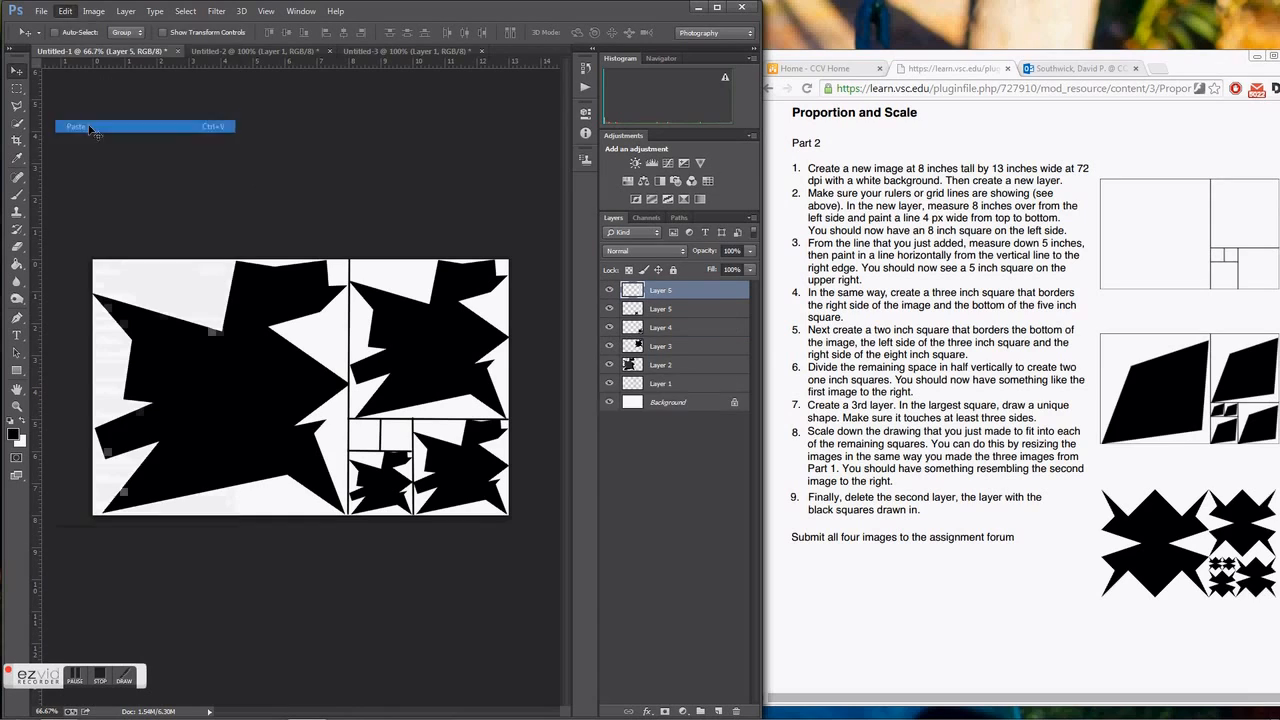
left_click_drag(278, 380, 369, 430)
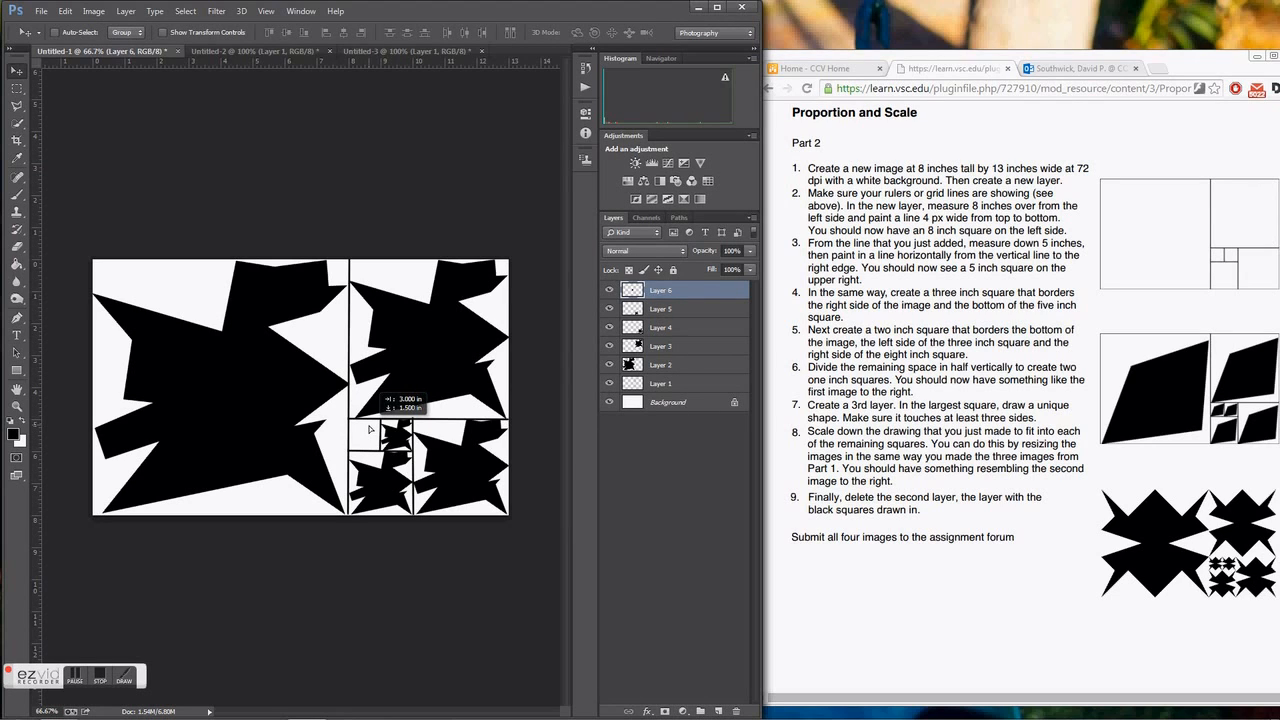
left_click_drag(369, 429, 369, 430)
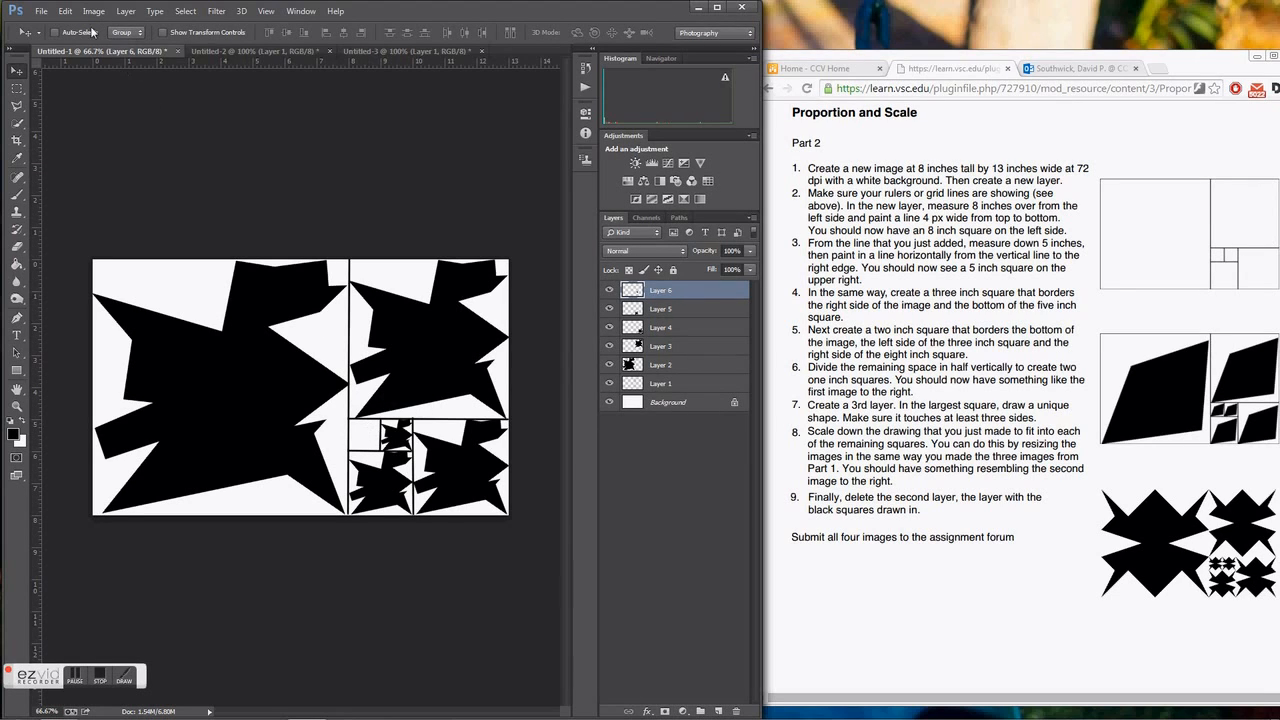
Paste another copy of the one-inch shape and move it into the remaining empty one-inch square.
left_click(65, 11)
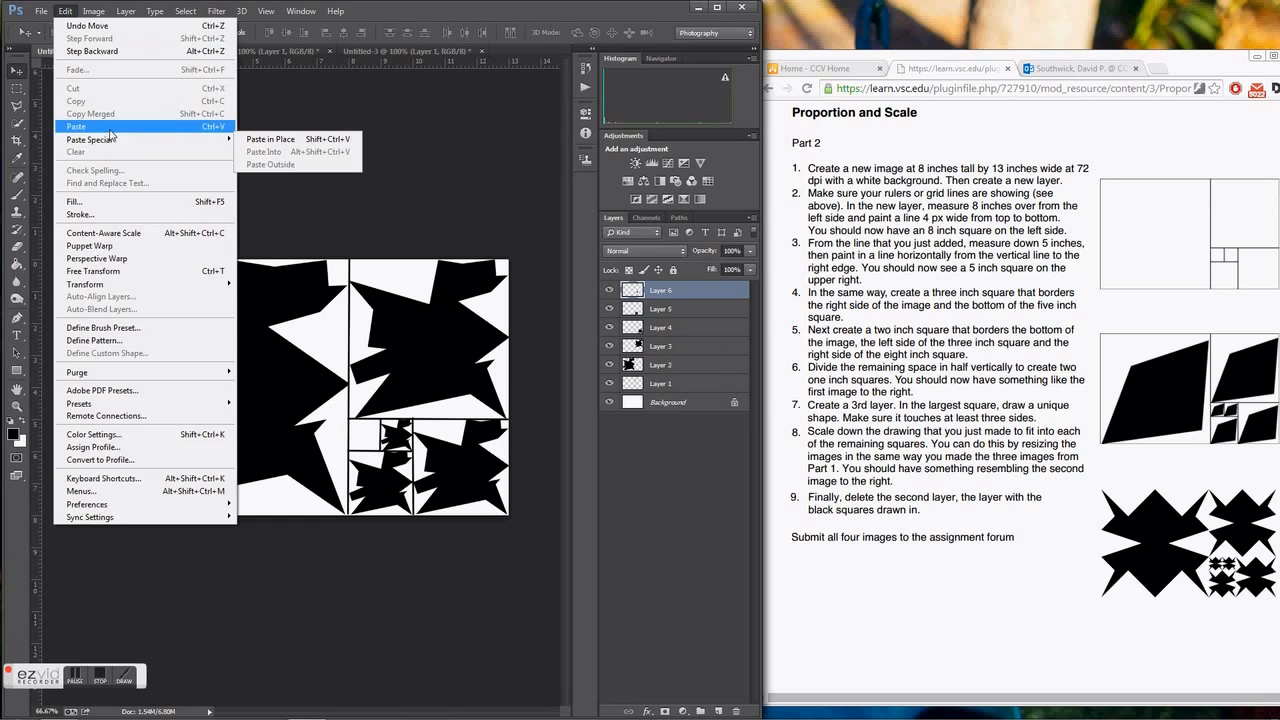
left_click(76, 126)
left_click_drag(272, 402, 370, 442)
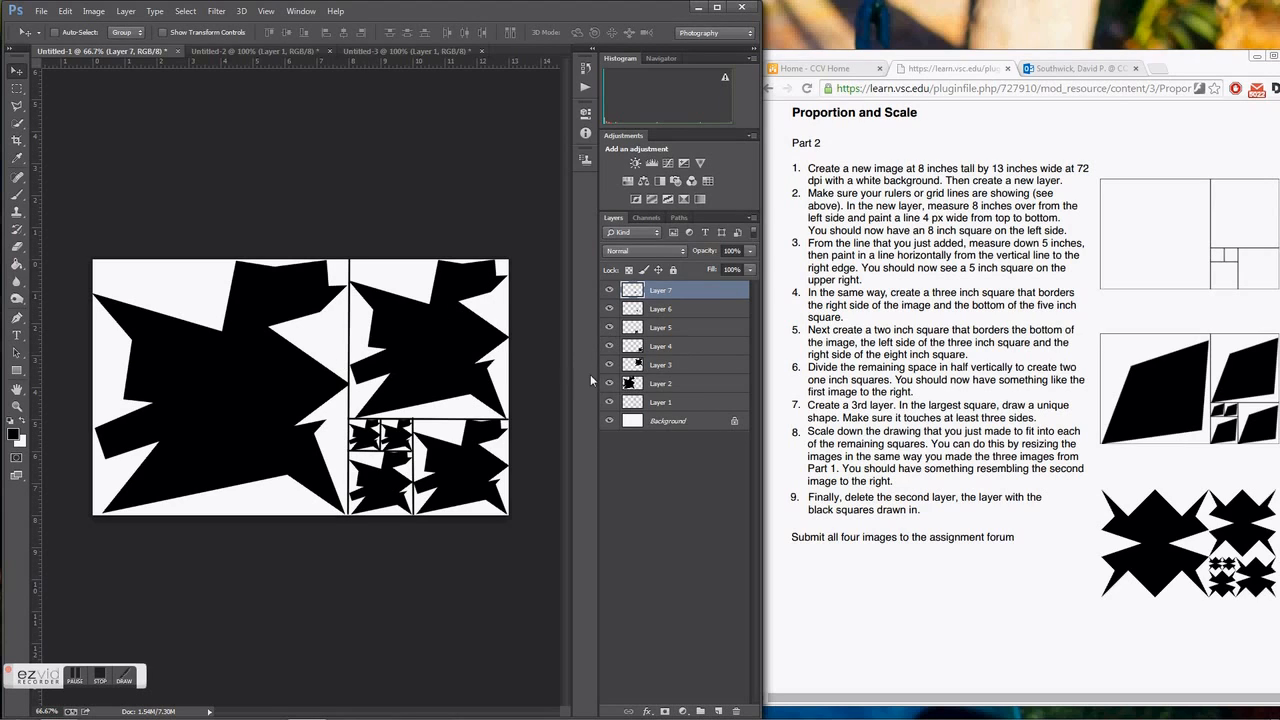
Hide Layer 1 with the dividing lines, then flatten the image and discard the hidden layer.
left_click(609, 402)
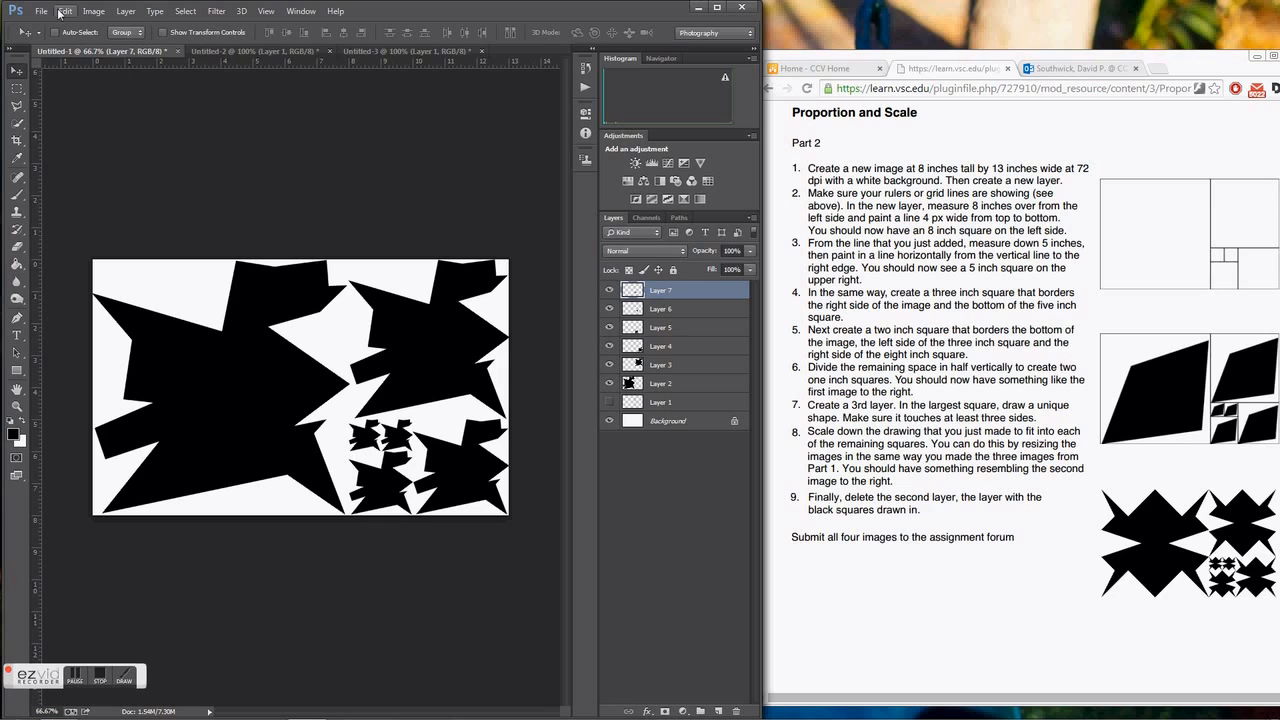
left_click(132, 18)
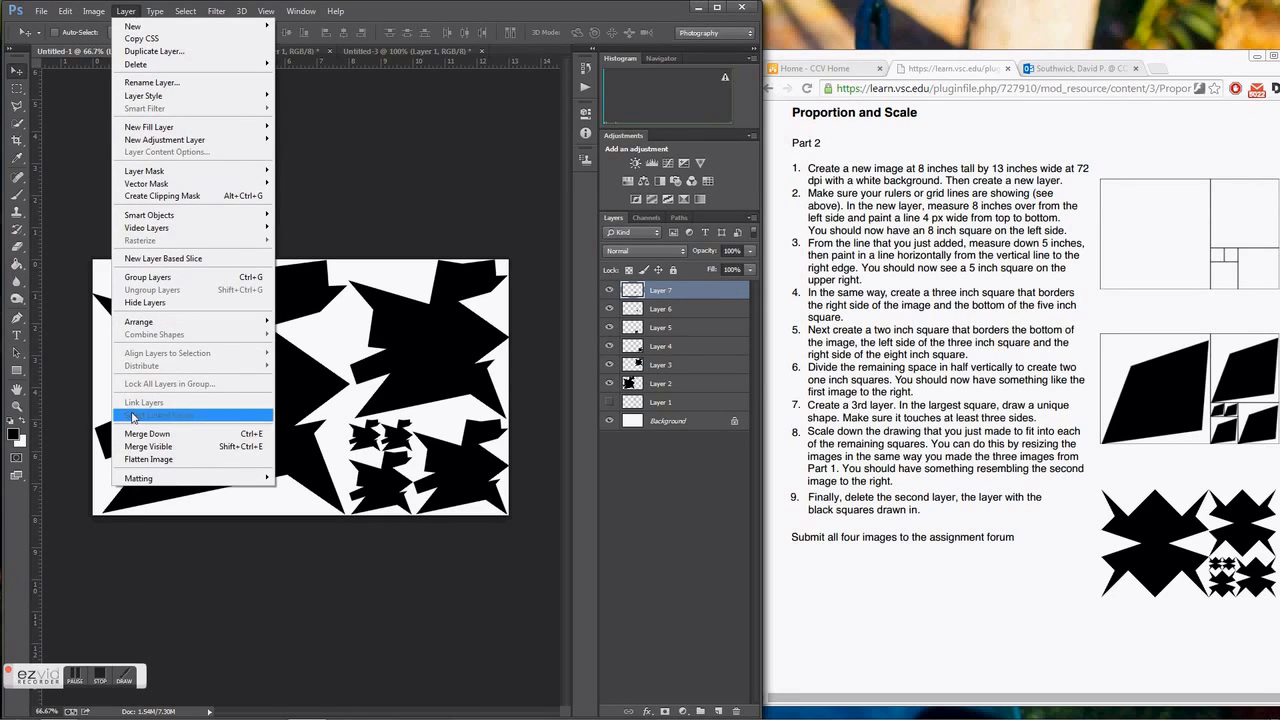
left_click(137, 460)
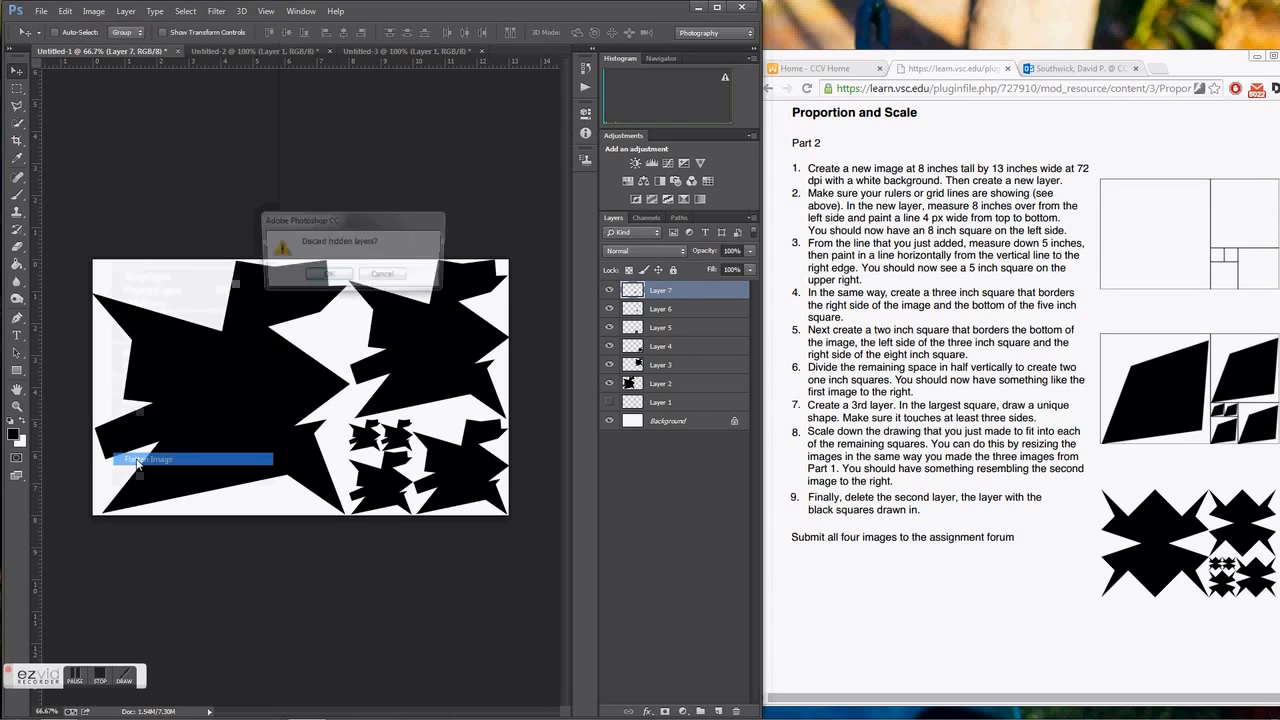
left_click(335, 276)
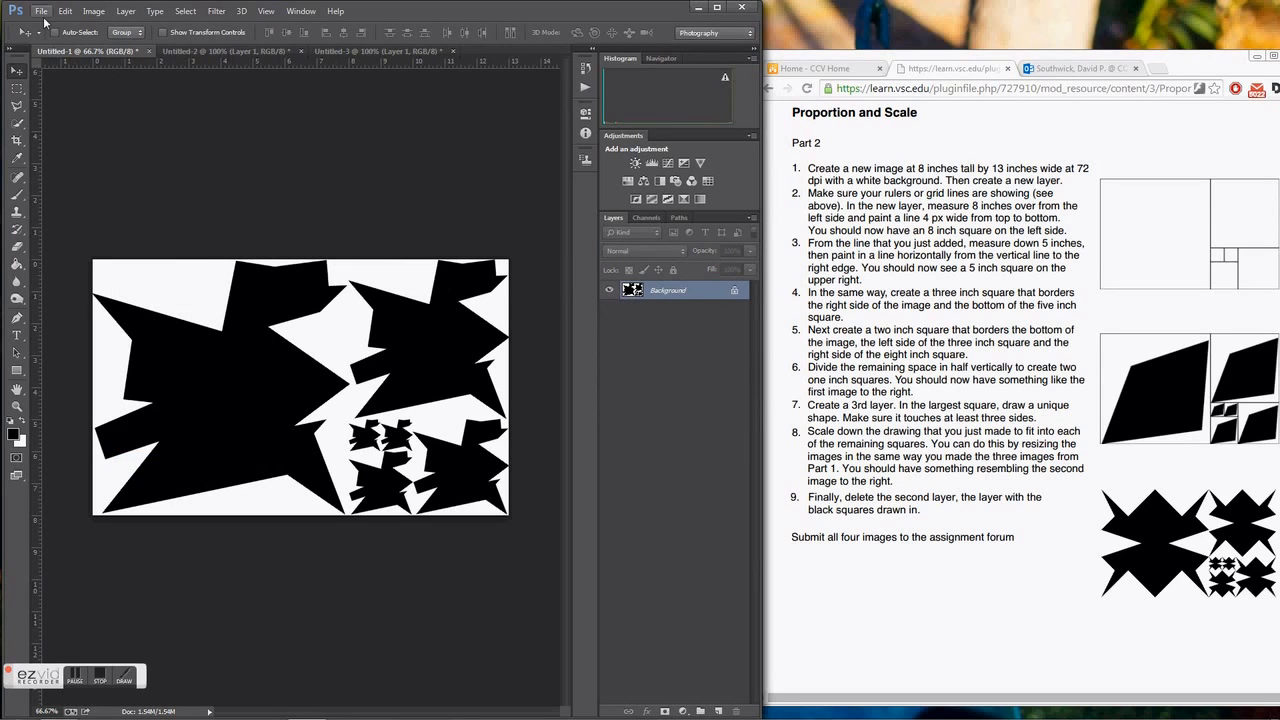